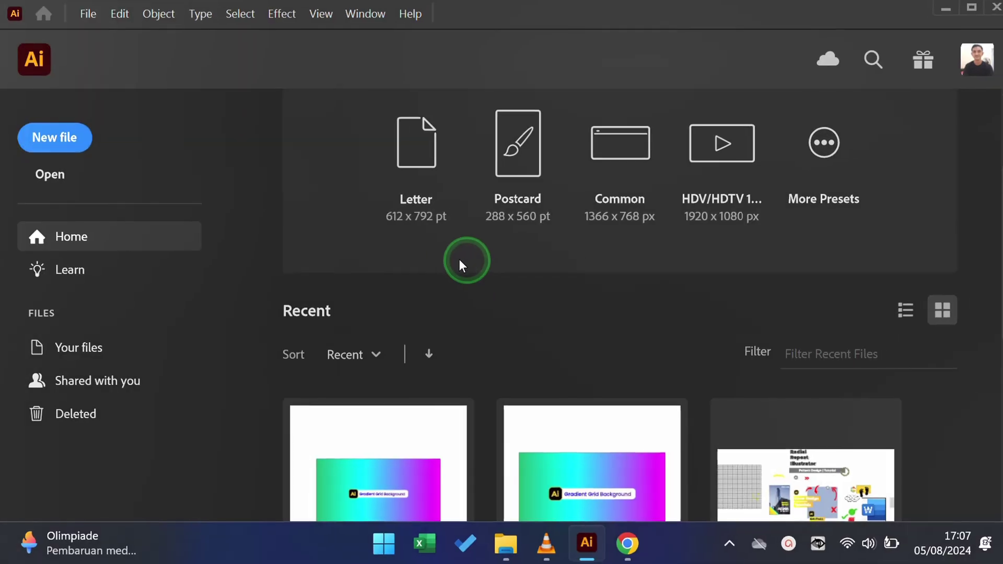
Create a new document from the [Custom] 1000 x 1000 px preset.
left_click(86, 80)
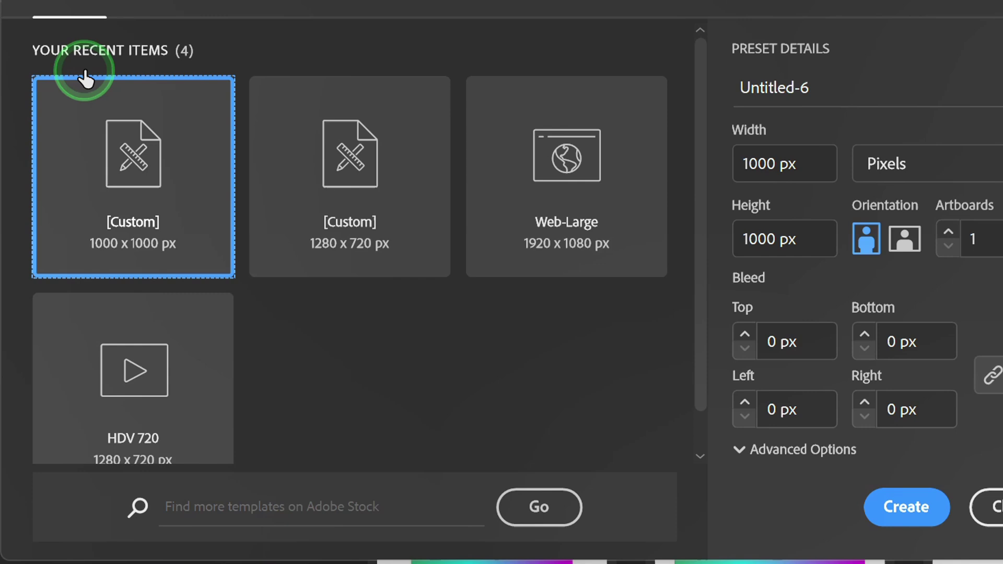
left_click(124, 150)
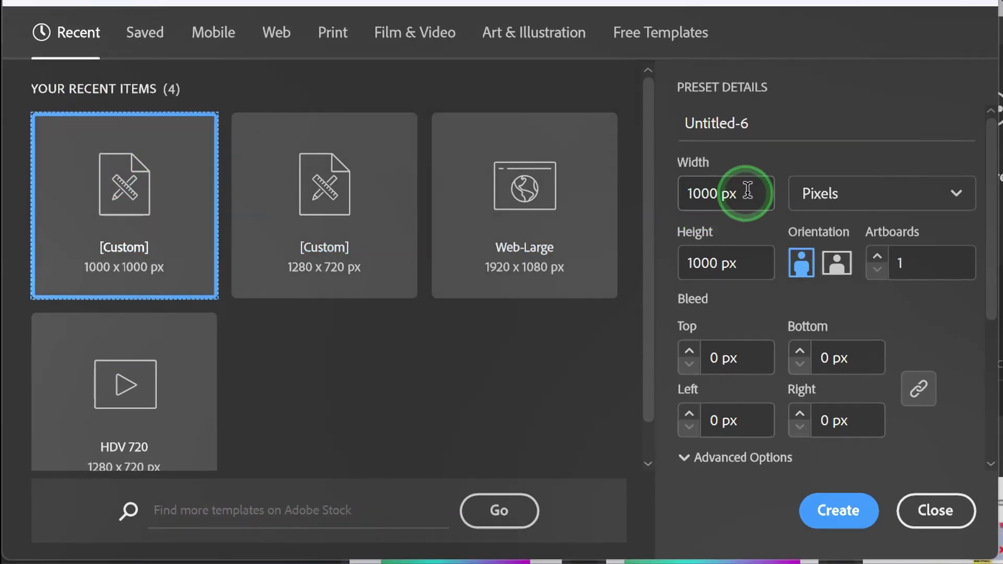
left_click(752, 191)
left_click(755, 250)
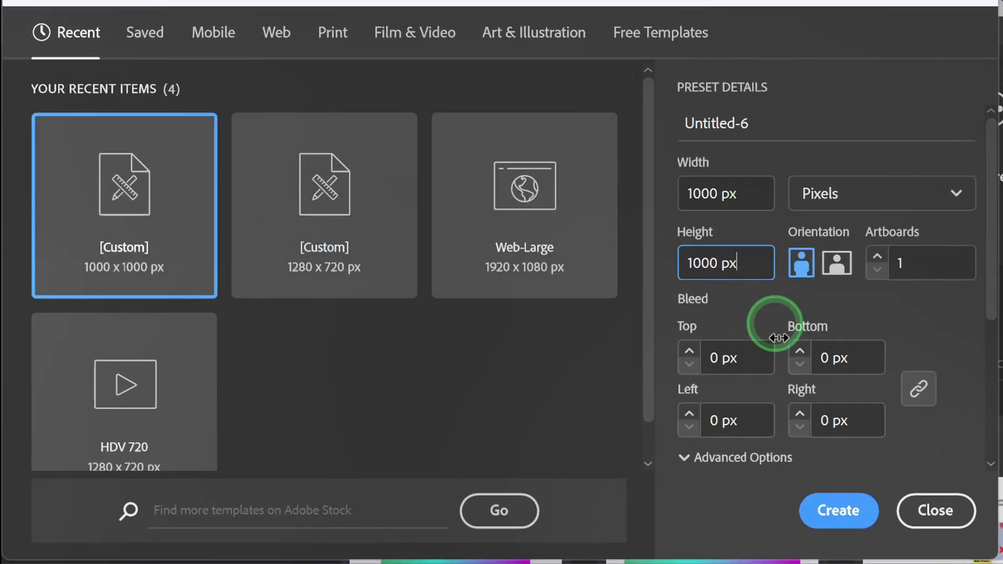
left_click(834, 525)
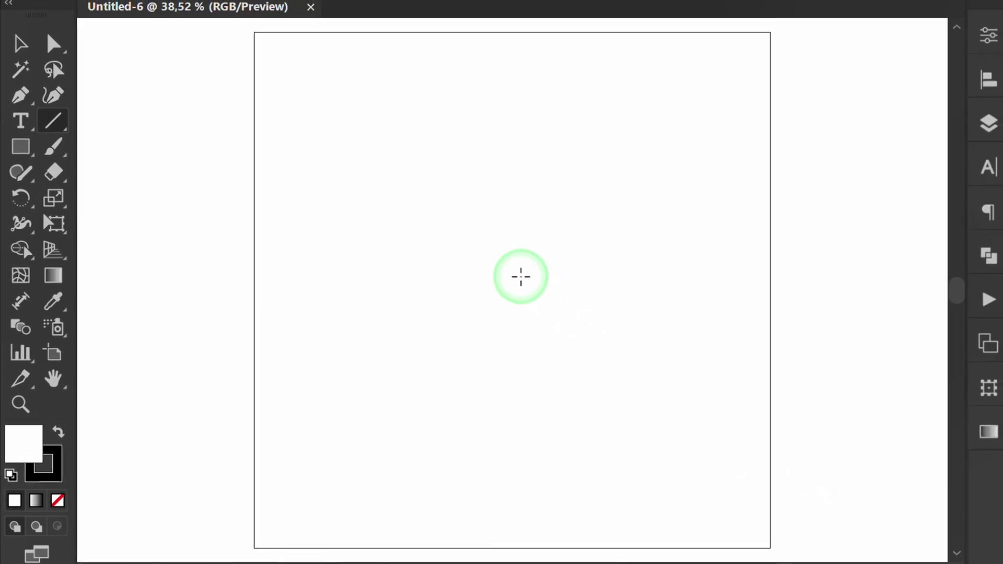
Draw a straight vertical line with the Line Segment tool.
left_click(49, 126)
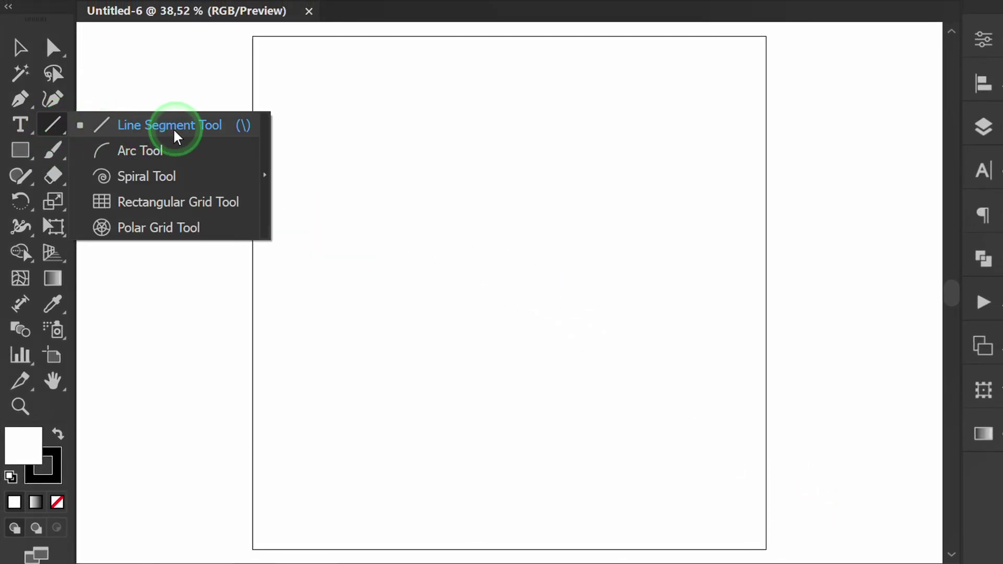
left_click(174, 127)
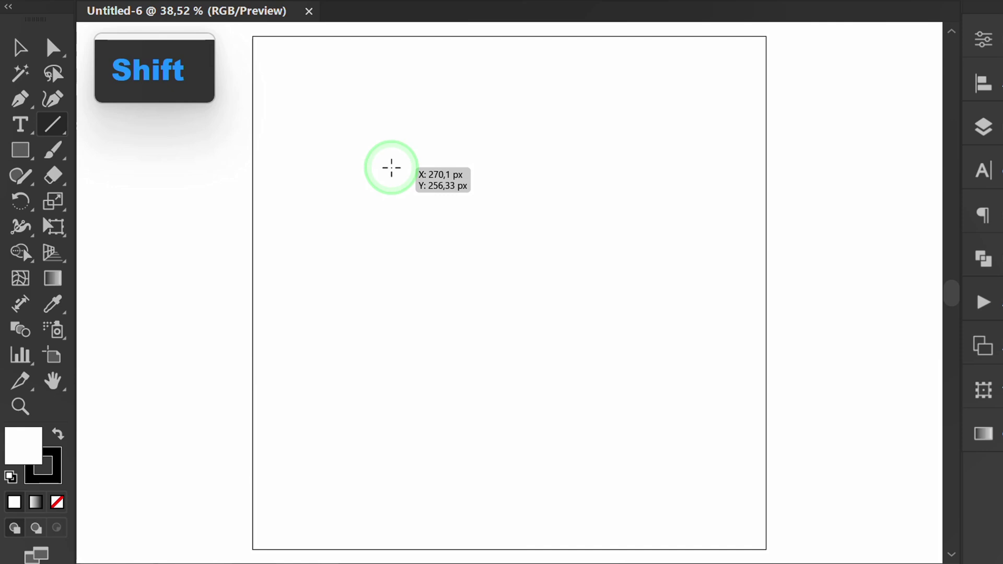
left_click_drag(391, 168, 390, 339)
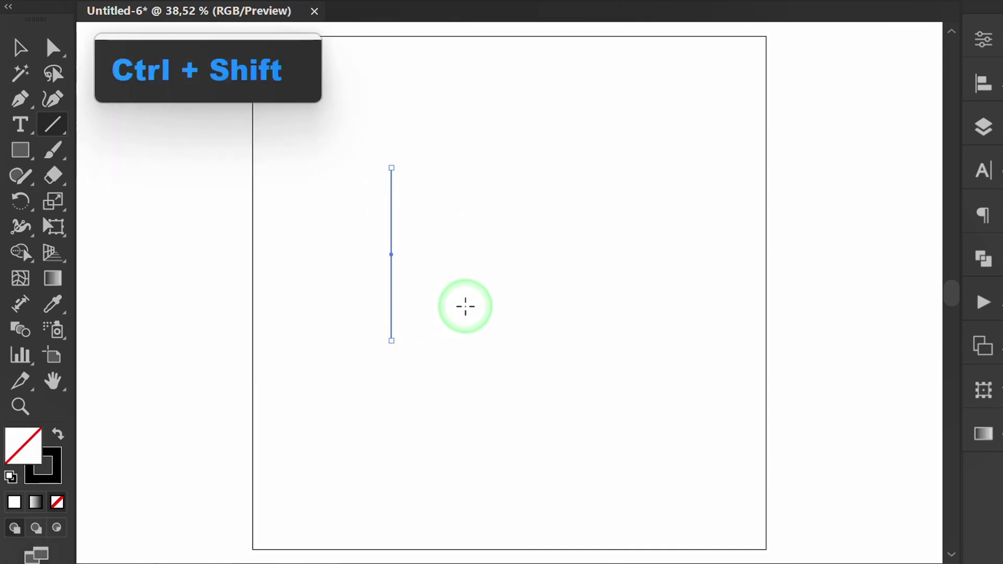
Copy the line 50 px to the right using Move with 0 vertical offset.
key("ctrl+shift+m")
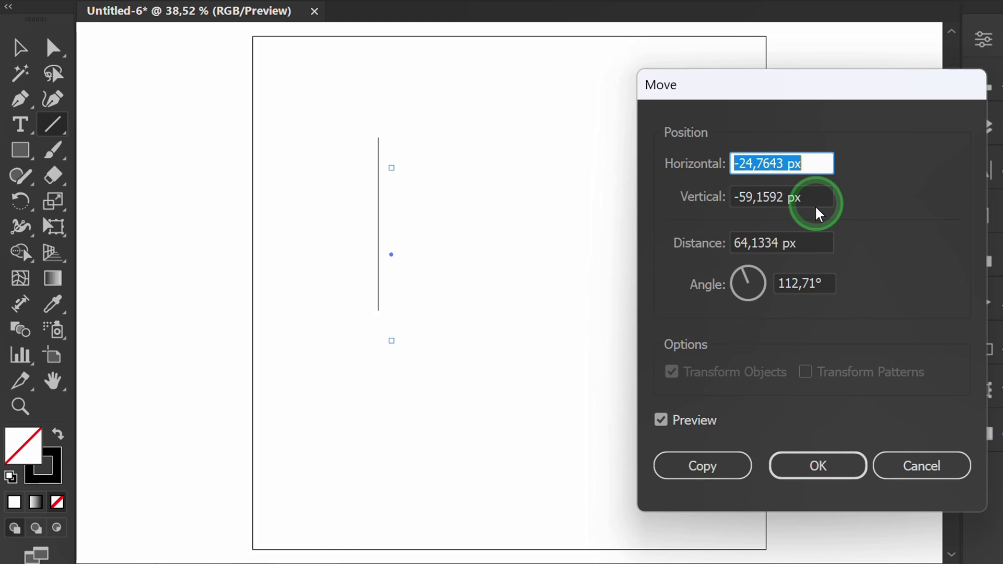
left_click_drag(816, 208, 733, 198)
type("0")
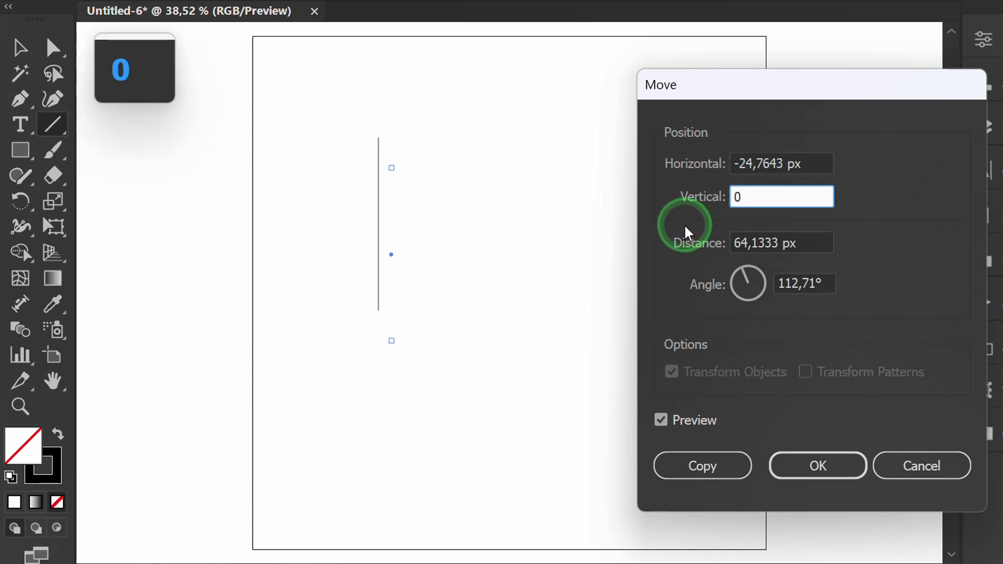
left_click_drag(818, 164, 721, 163)
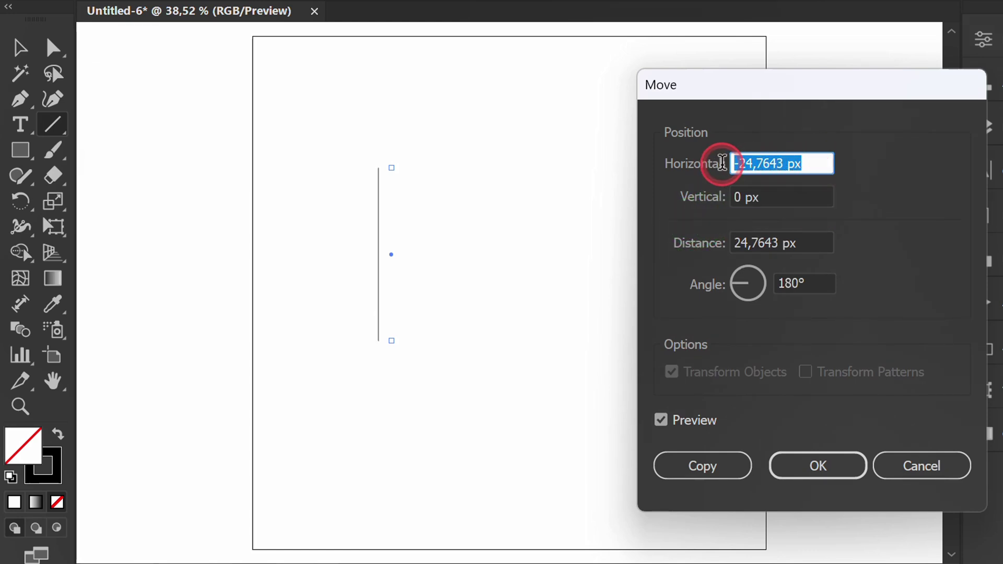
type("50")
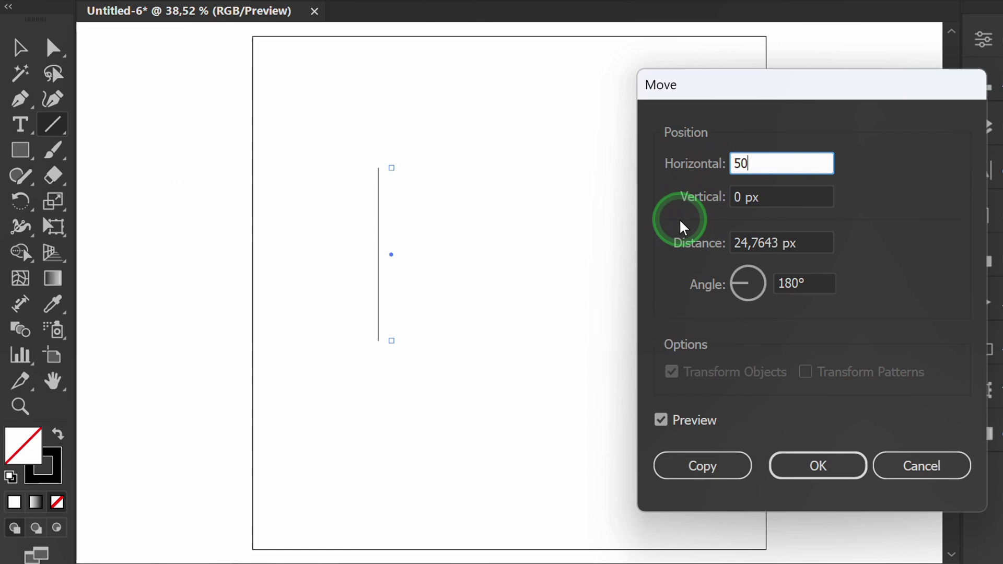
left_click(768, 239)
left_click(821, 239)
left_click(783, 344)
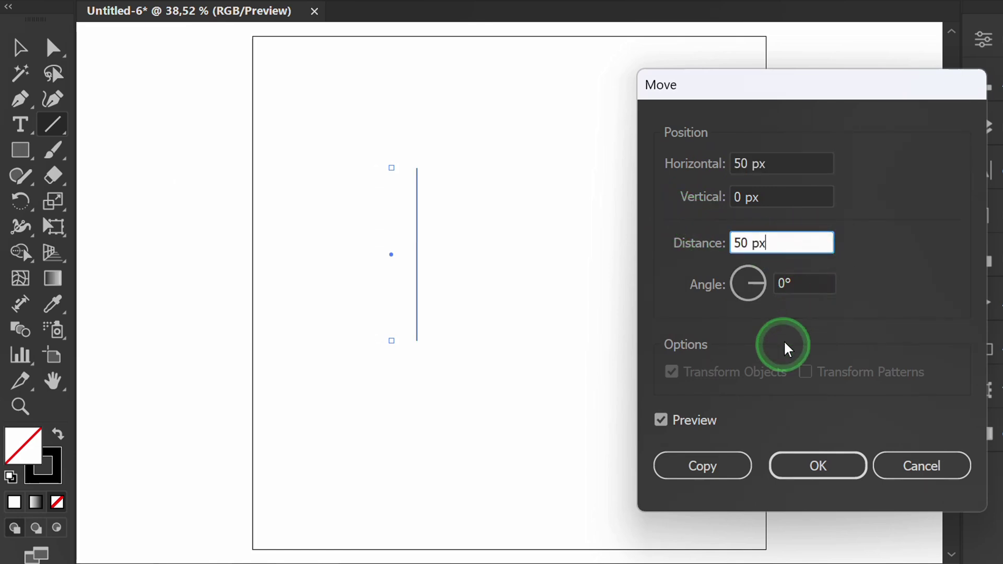
left_click(702, 467)
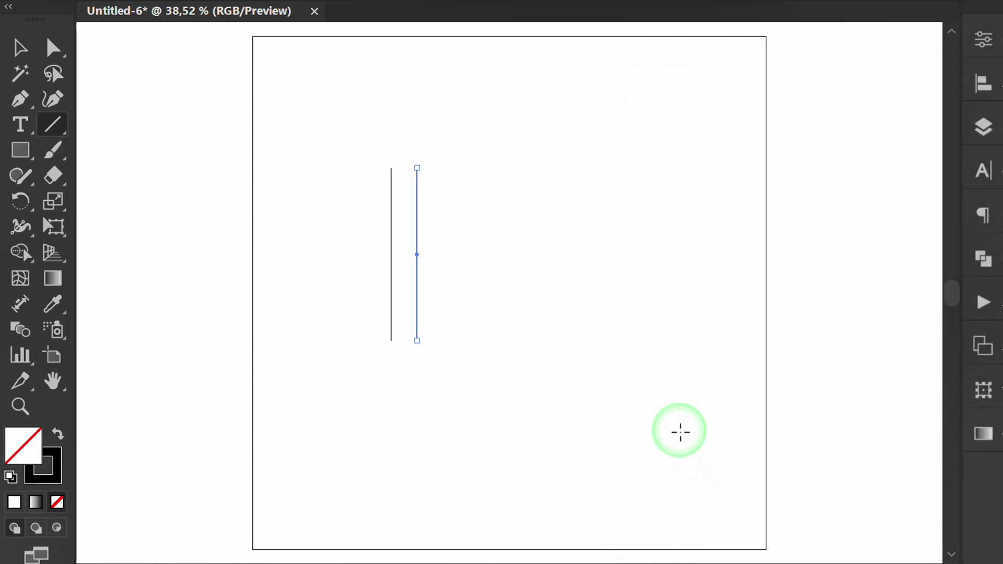
Add two more moved copies, 85 px and then 50 px further right.
key("ctrl+shift+m")
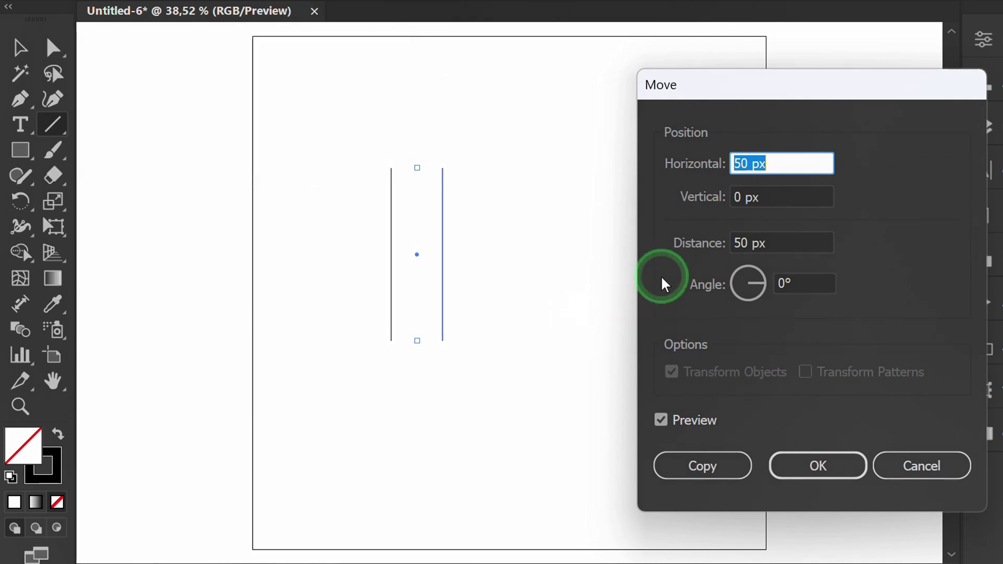
type("85")
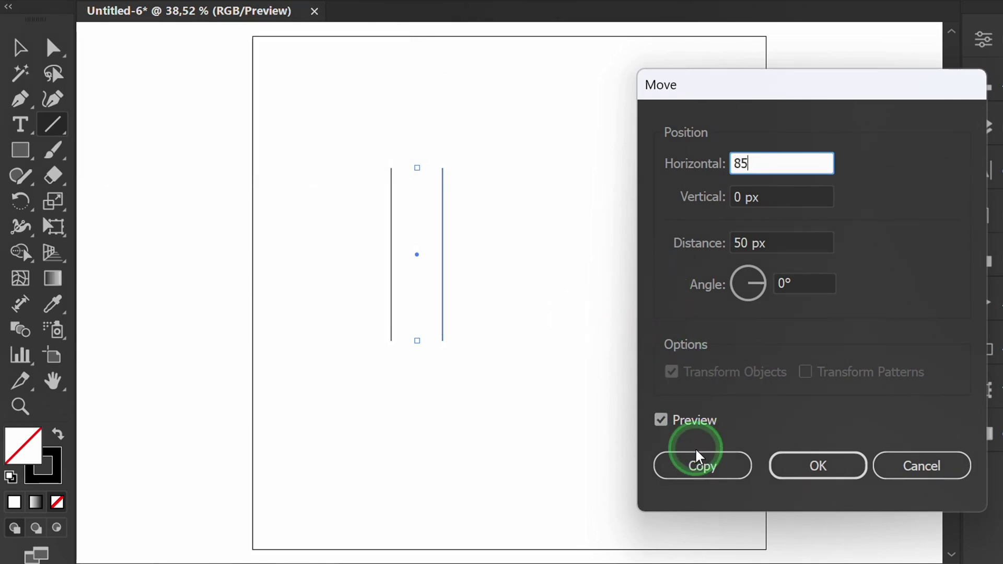
left_click(701, 466)
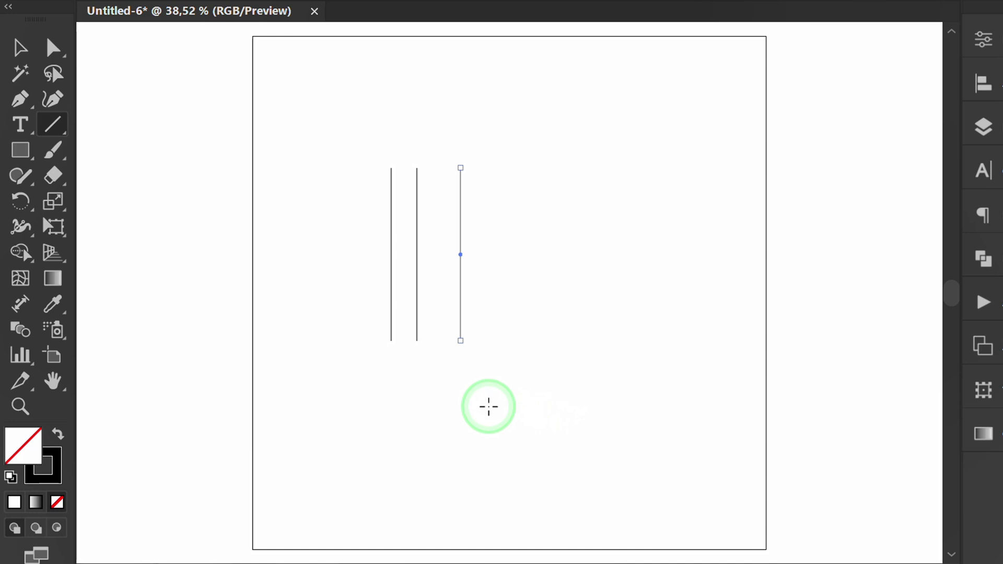
key("ctrl+shift+m")
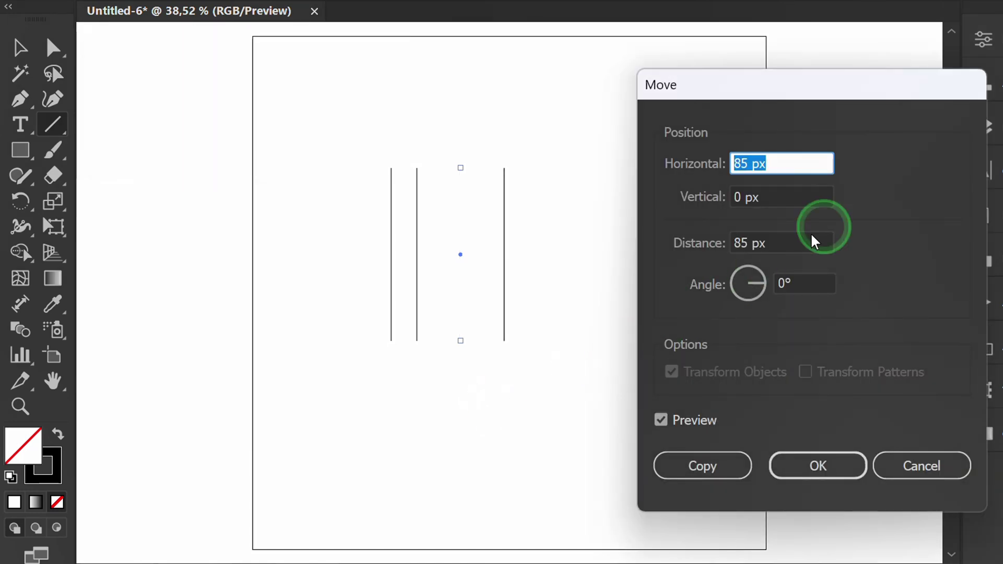
type("50")
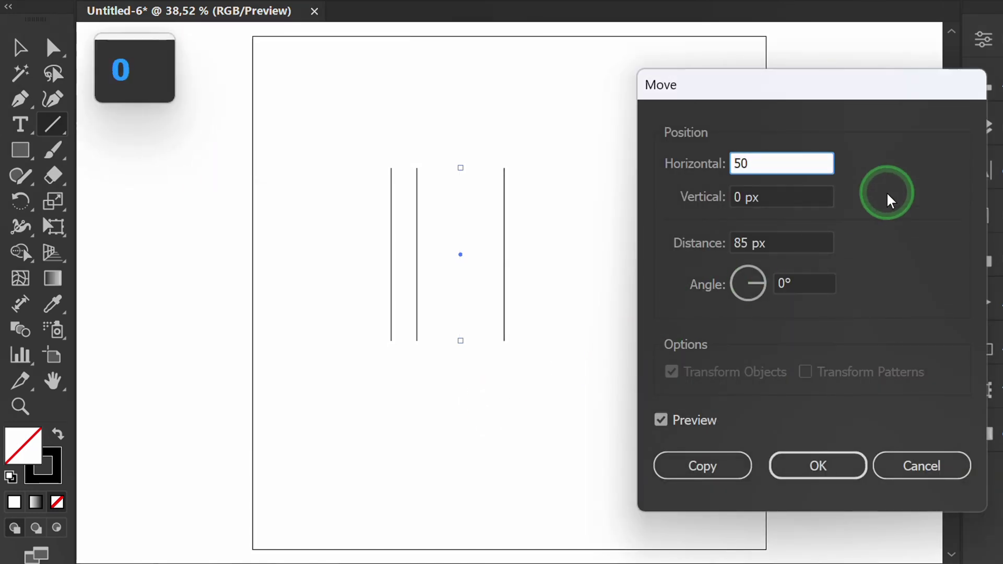
left_click(700, 465)
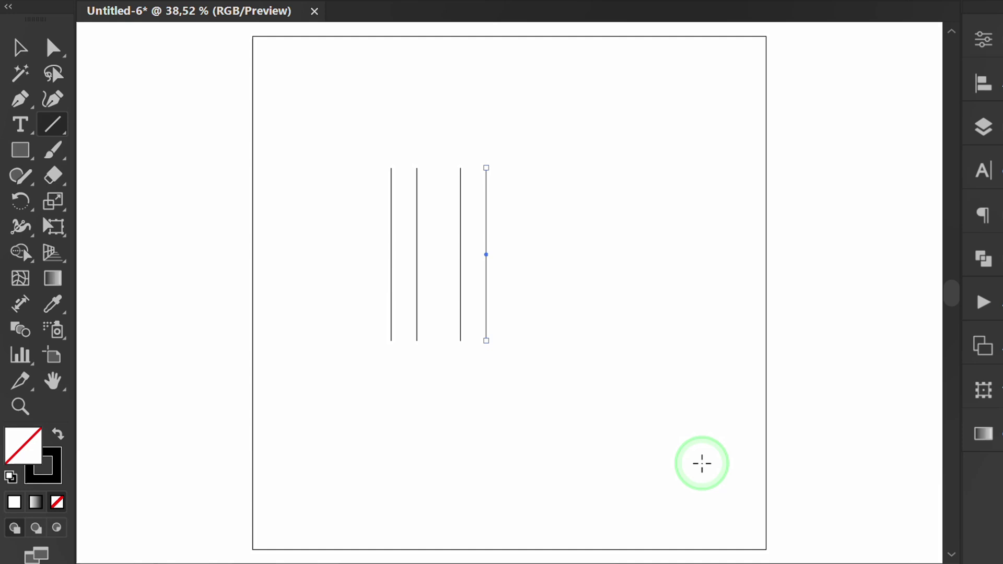
scroll(430, 235, "up", 2)
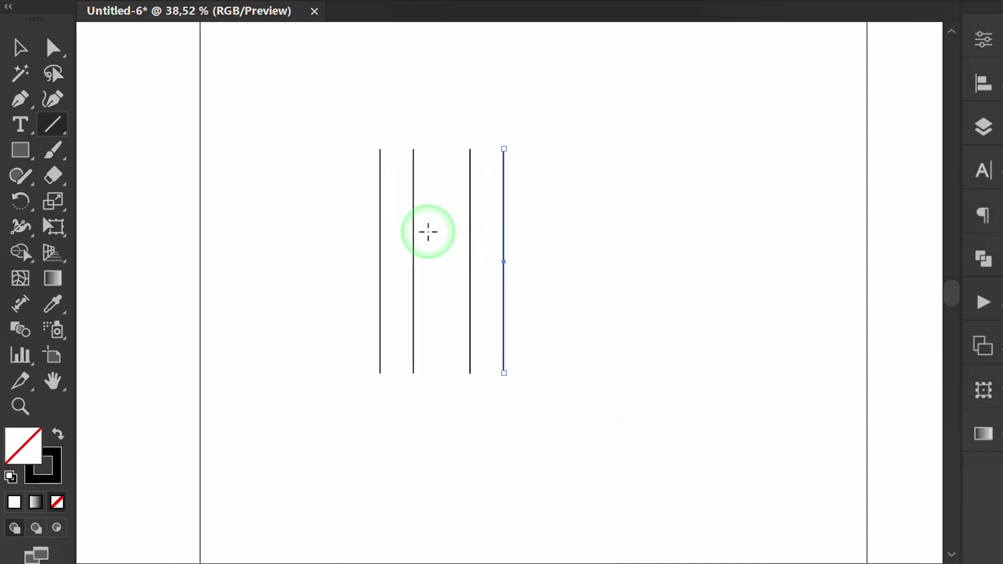
Rotate a 90° copy of the four vertical lines so horizontal lines cross them.
key("v")
left_click(621, 250)
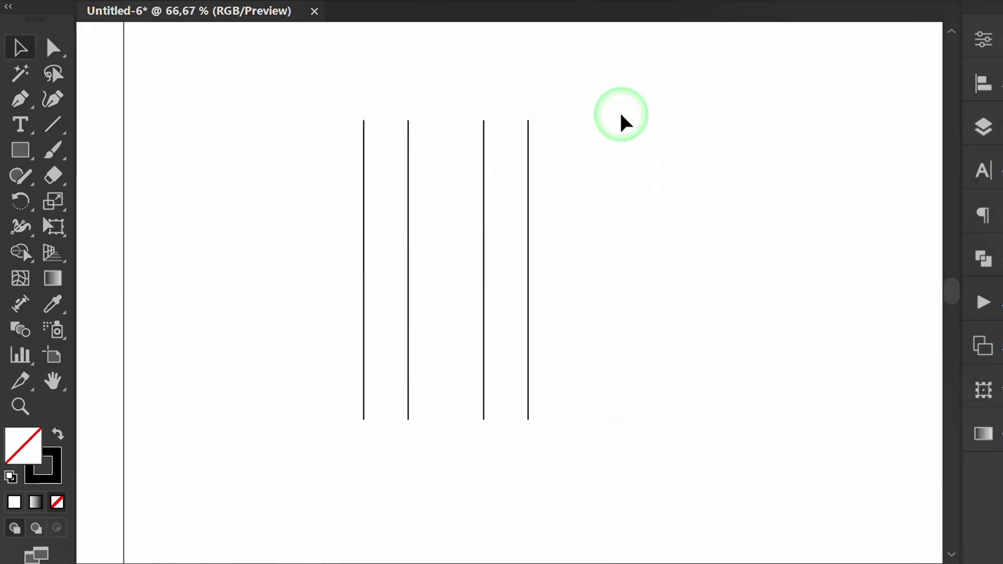
left_click_drag(391, 394, 329, 458)
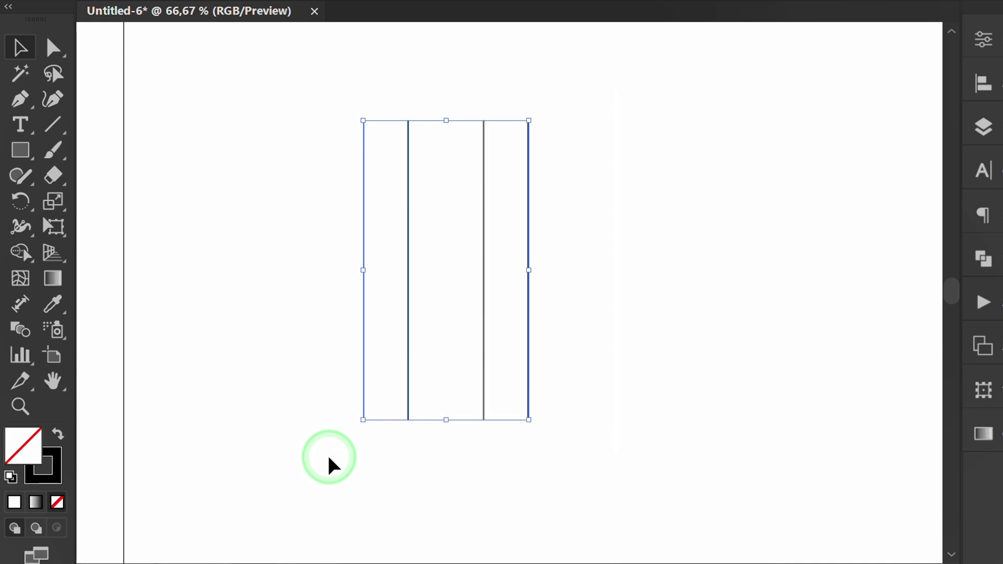
key("r")
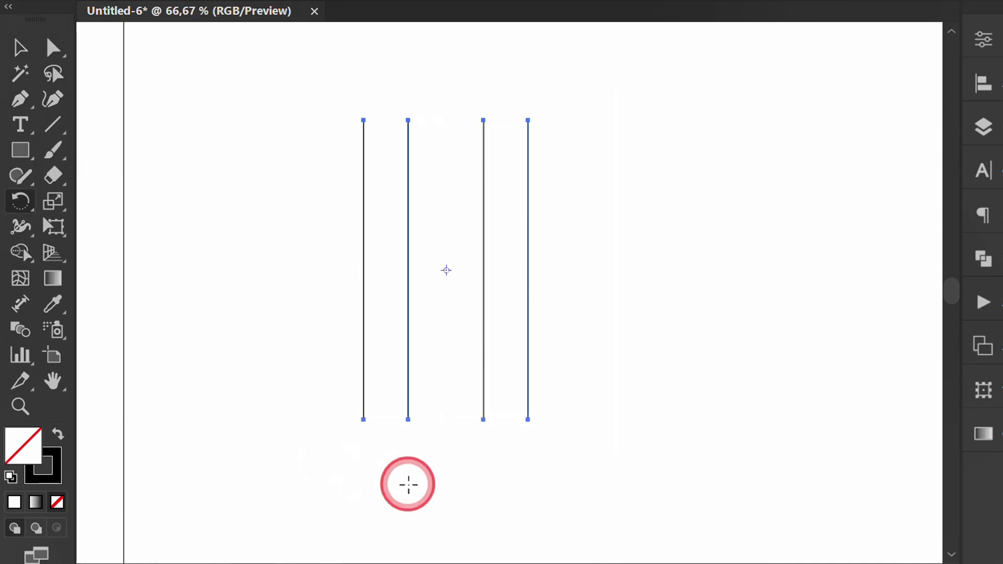
left_click_drag(408, 484, 516, 459)
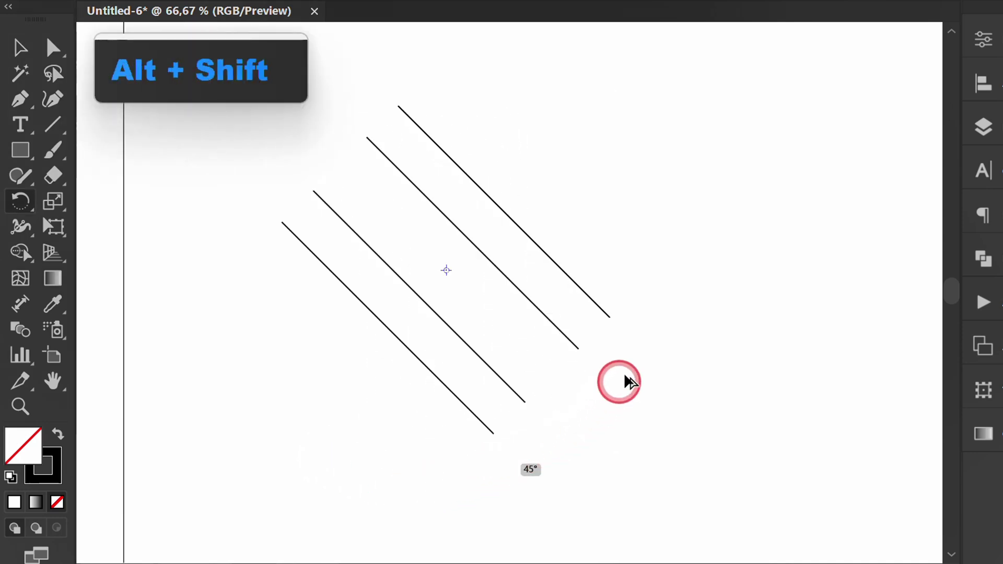
left_click_drag(625, 375, 637, 345)
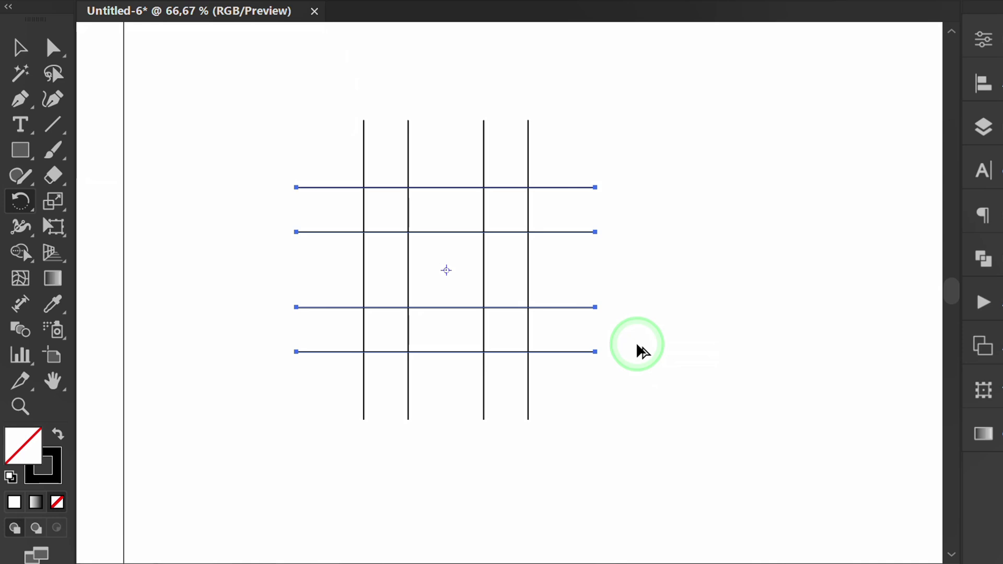
key("v")
left_click(452, 474)
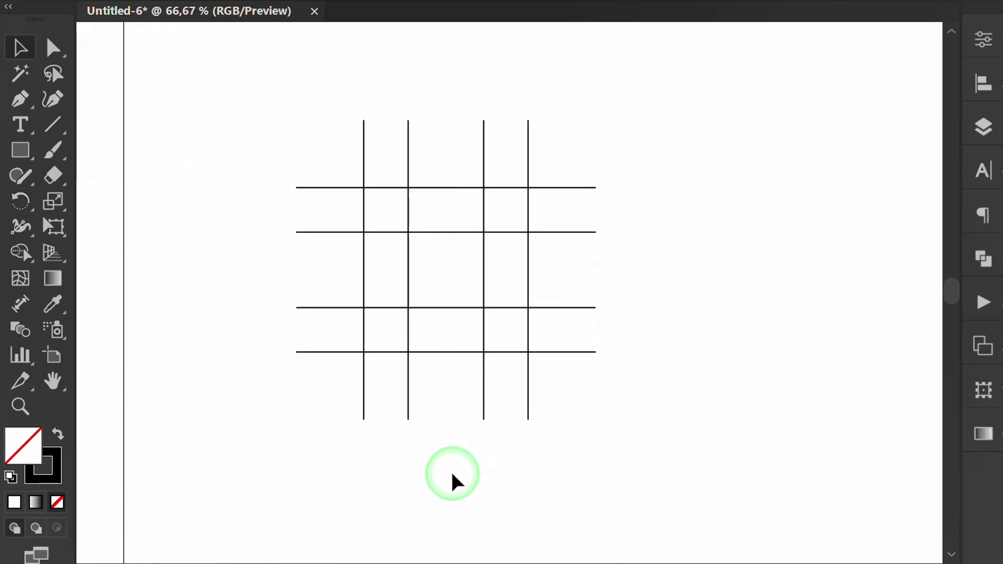
left_click_drag(603, 145, 327, 405)
Group the grid lines and centre them horizontally and vertically on the artboard.
right_click(251, 222)
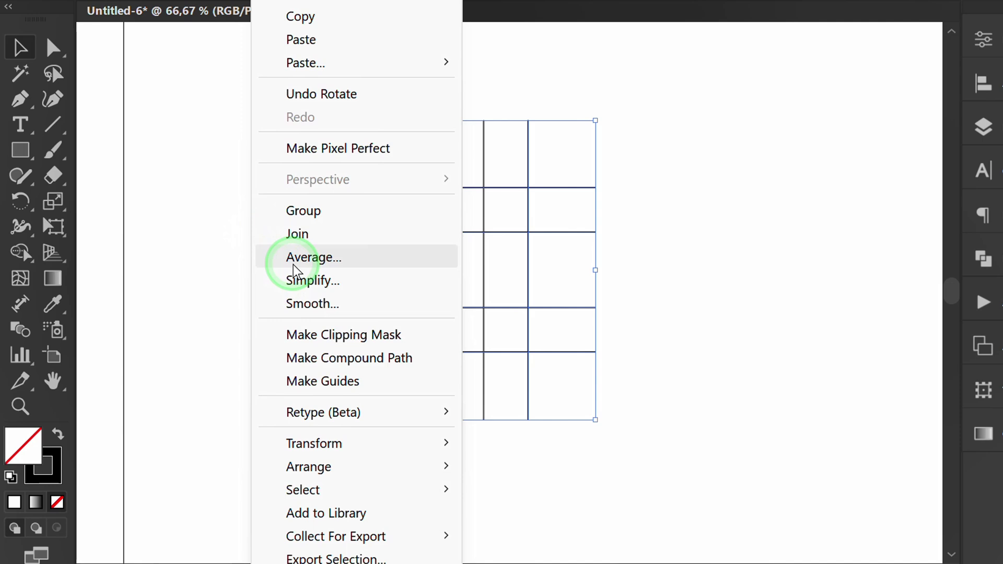
left_click(362, 212)
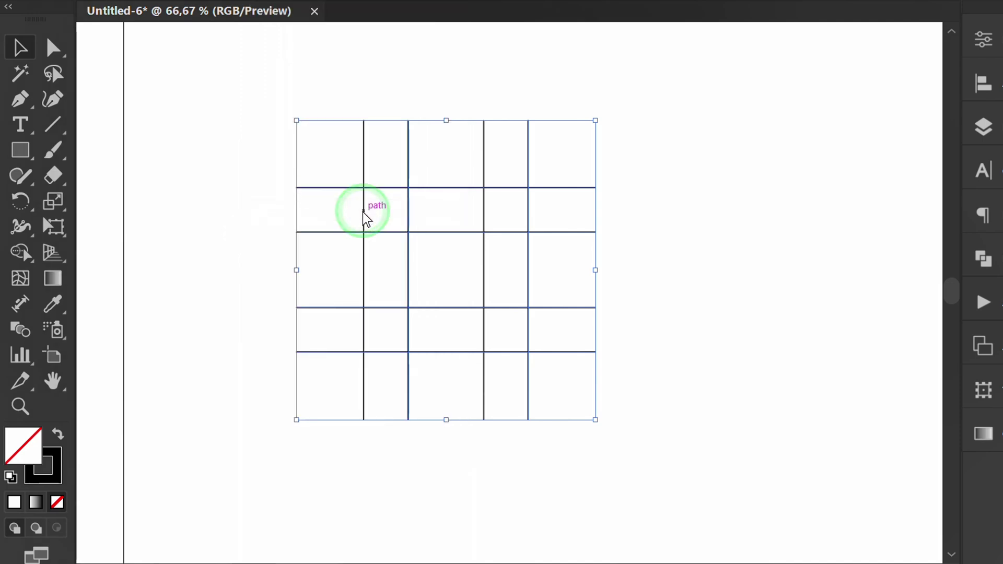
left_click(983, 84)
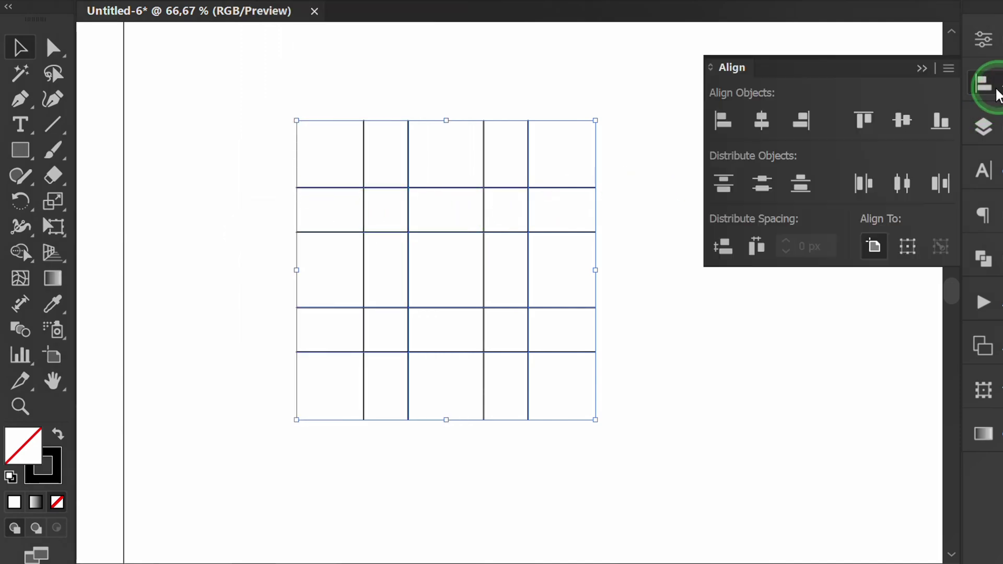
left_click(761, 115)
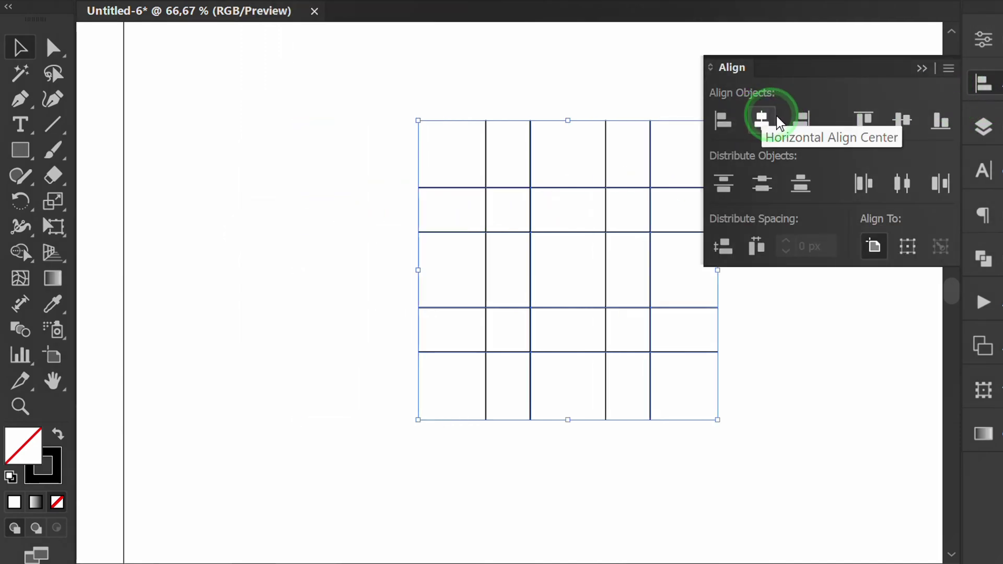
left_click(900, 119)
left_click(922, 69)
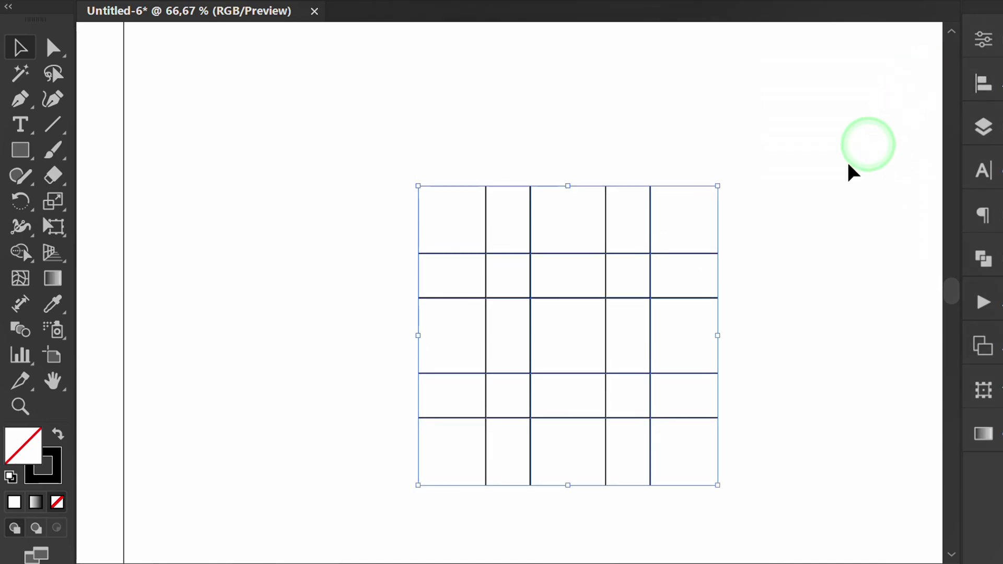
key("space")
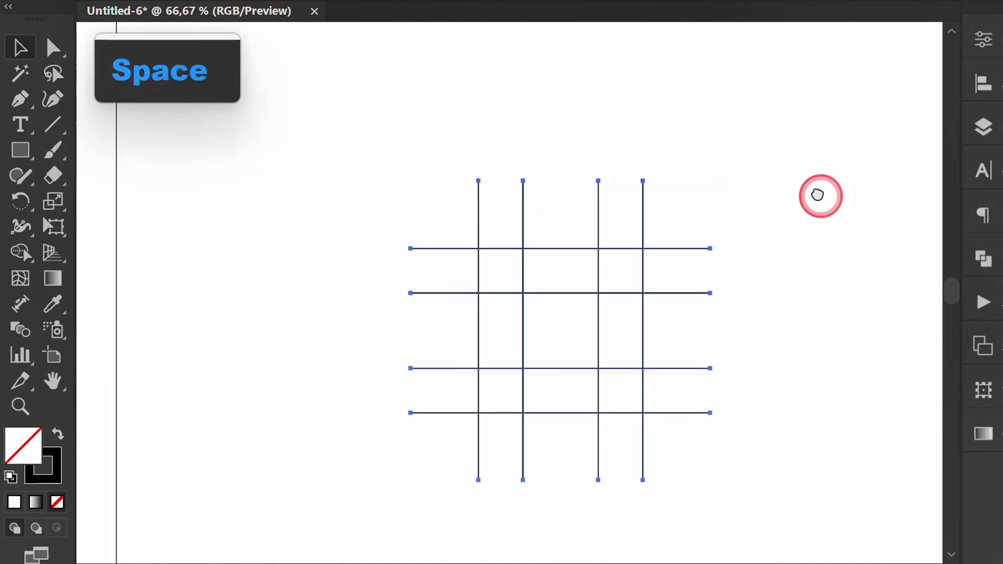
left_click_drag(819, 195, 757, 152)
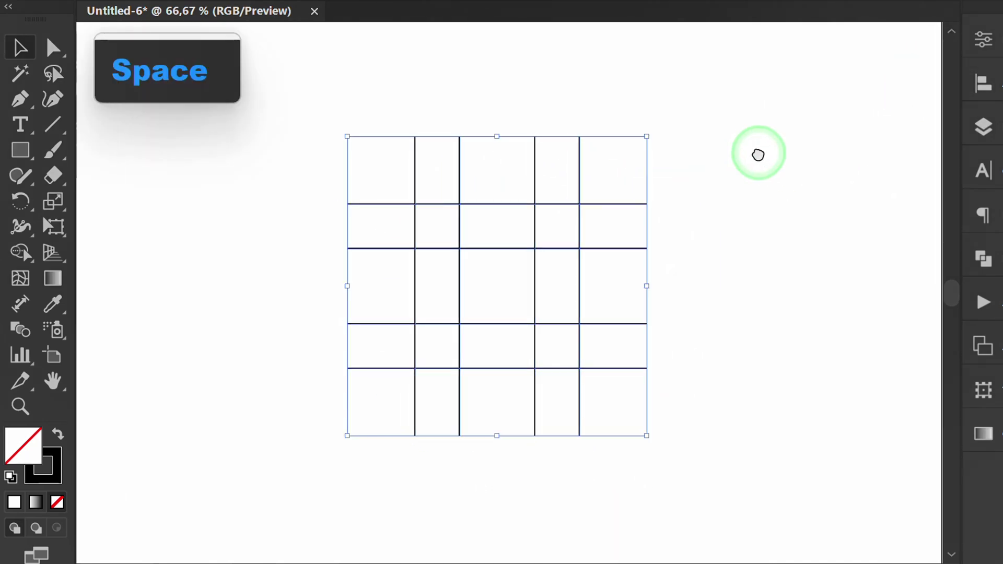
Ungroup the grid lines and convert them into guides.
right_click(500, 280)
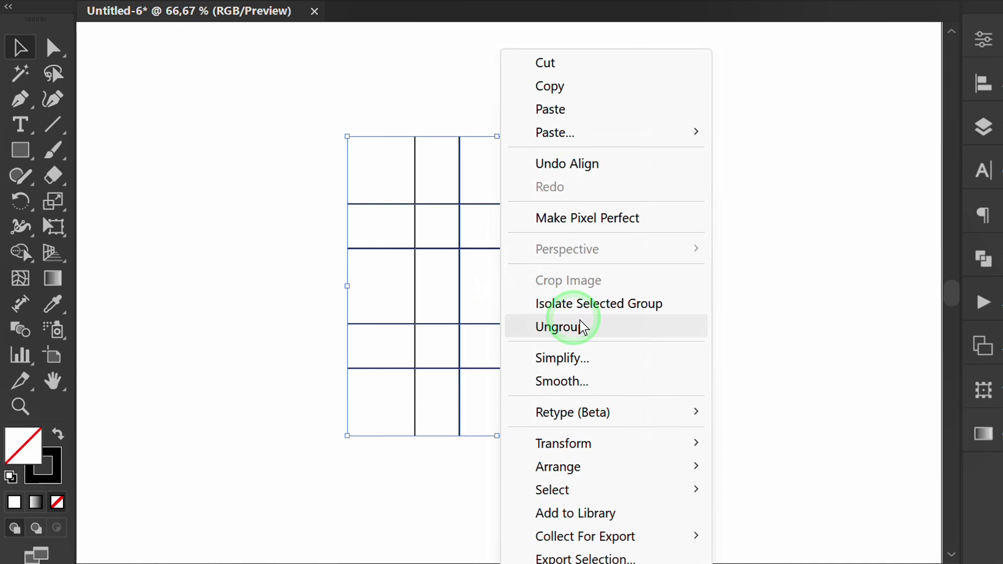
left_click(632, 329)
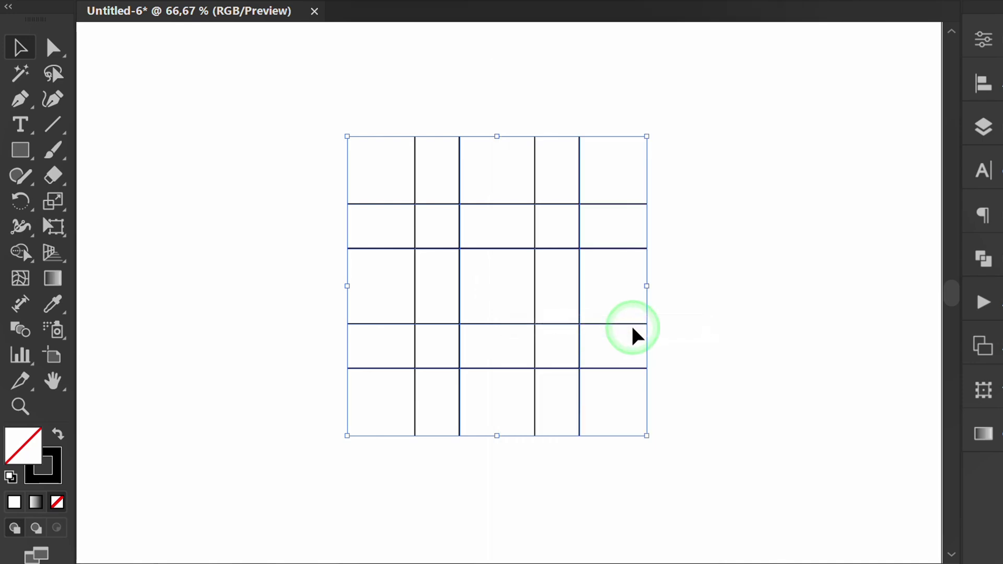
right_click(500, 273)
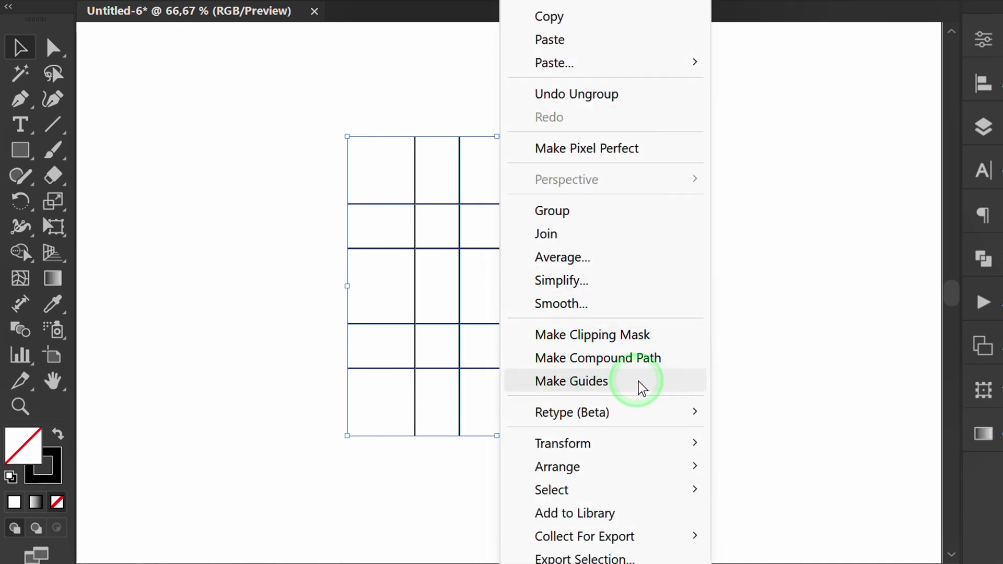
left_click(654, 381)
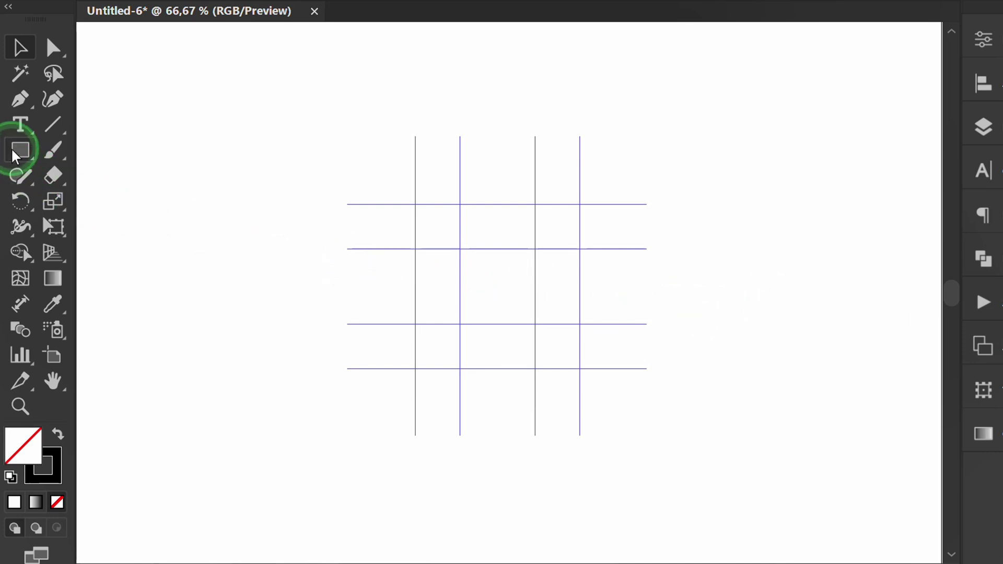
Draw an 85 x 85 px circle and align it to the artboard's horizontal and vertical centre.
left_click_drag(11, 150, 164, 202)
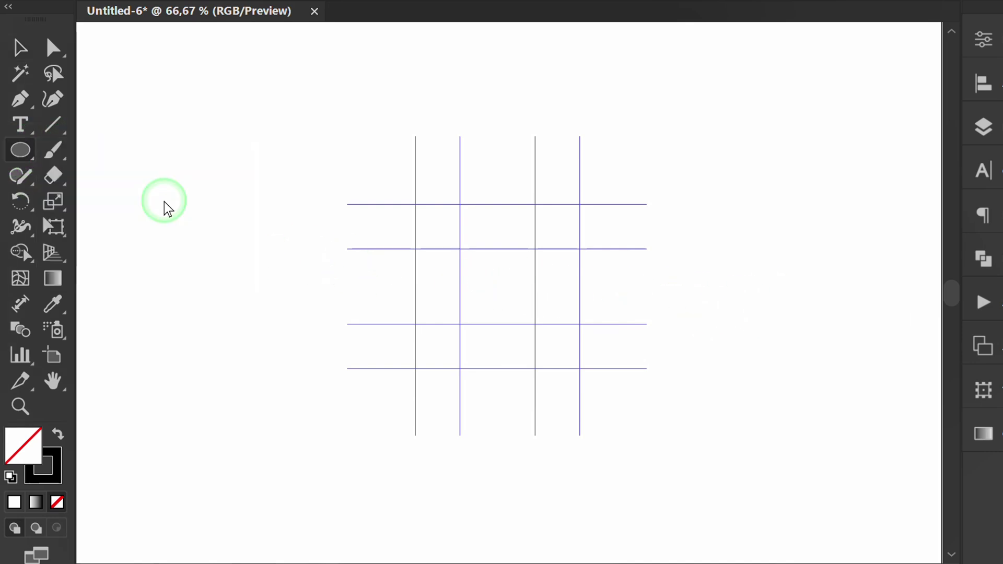
left_click(495, 291)
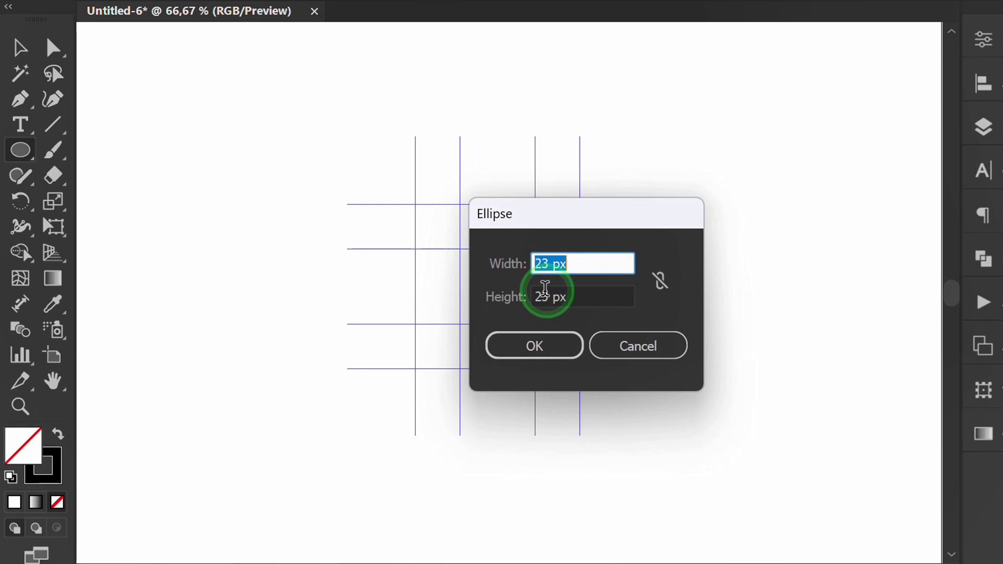
type("8")
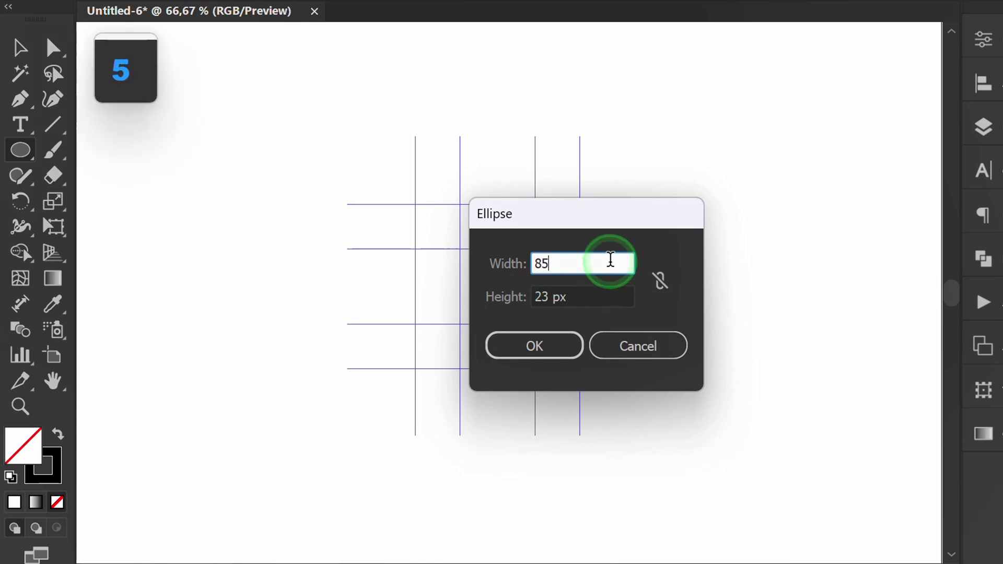
type("5")
key("Tab")
type("85")
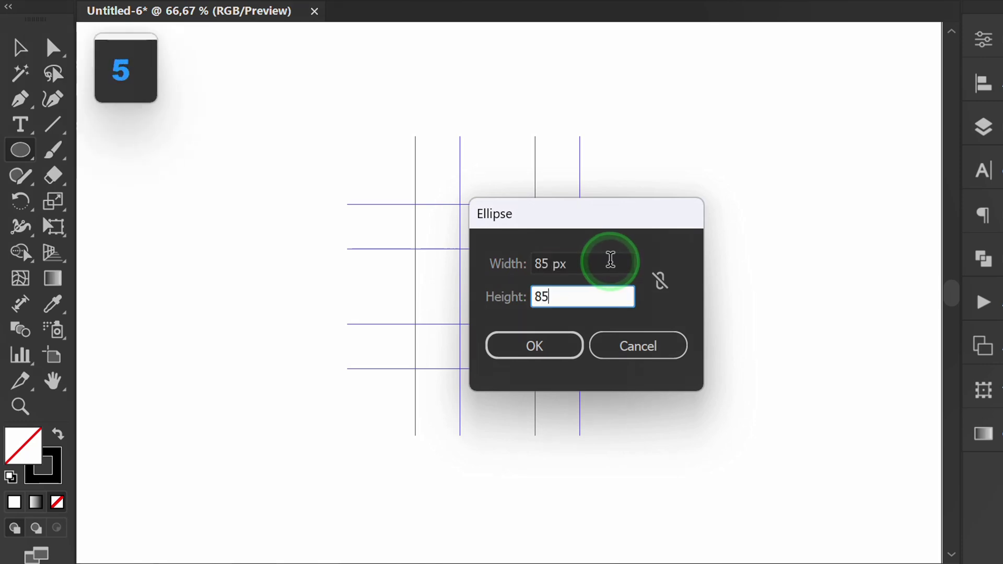
left_click(550, 352)
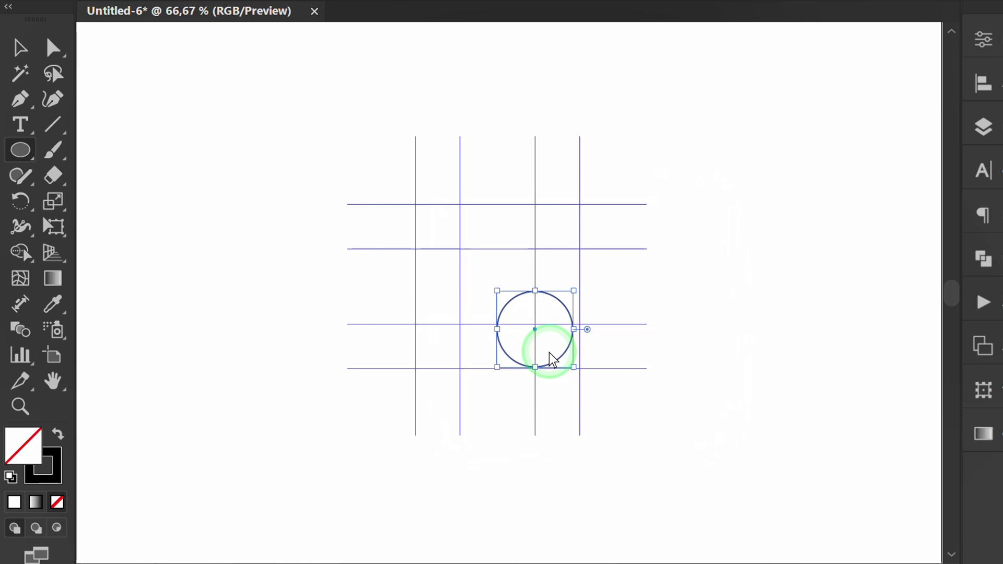
left_click(999, 85)
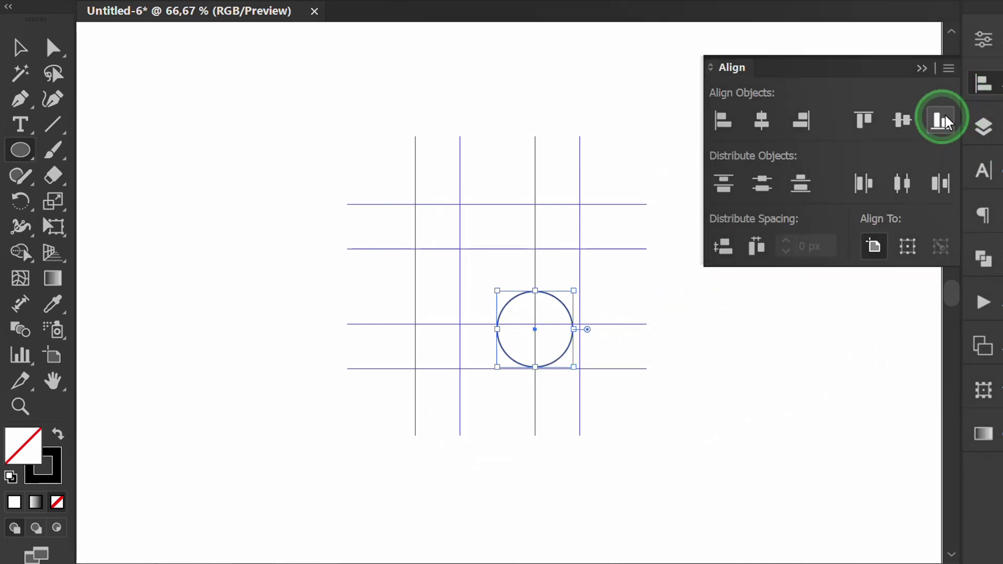
left_click(766, 121)
left_click(901, 122)
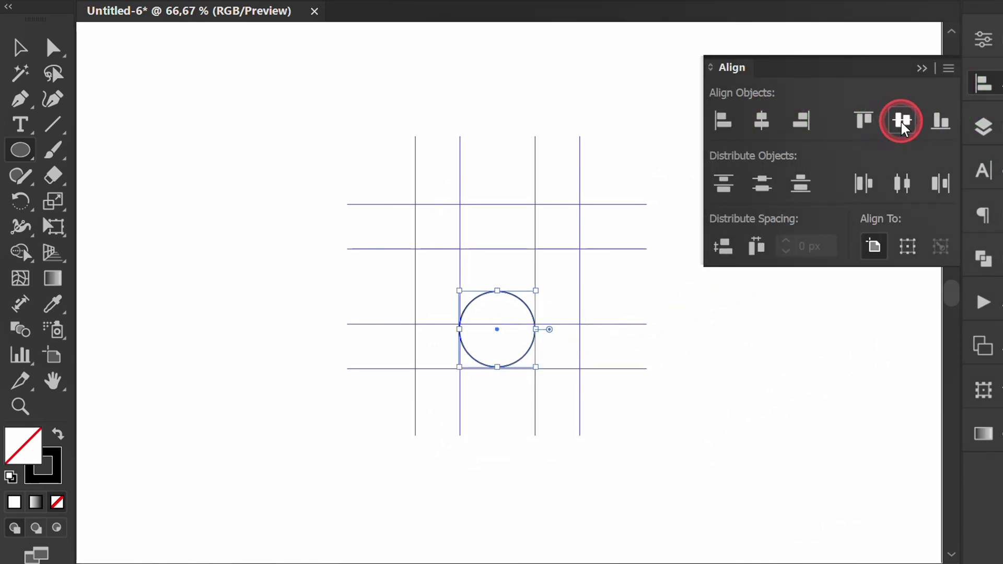
Draw a square from one inner guide intersection to the opposite one around the circle.
left_click(921, 68)
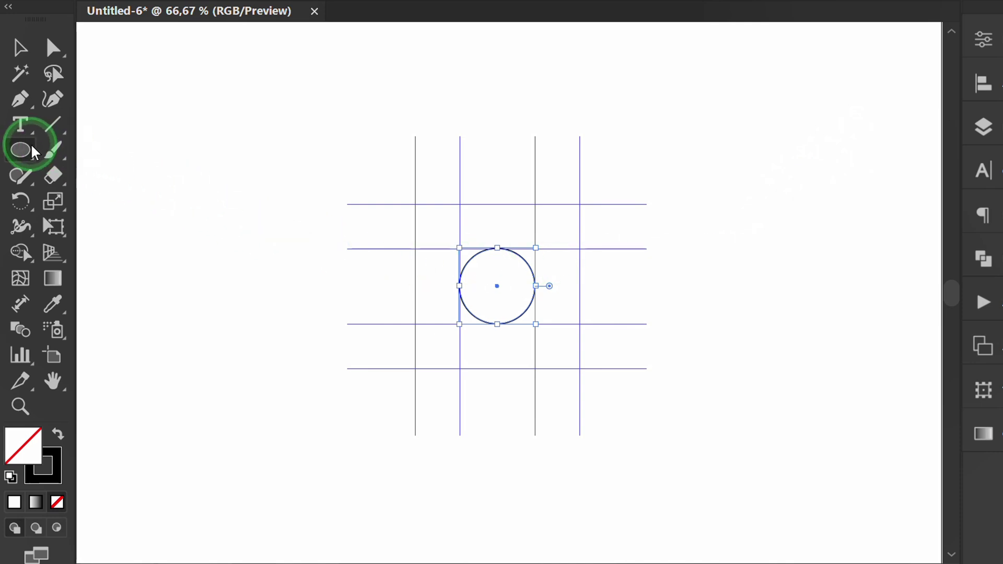
left_click_drag(31, 146, 125, 150)
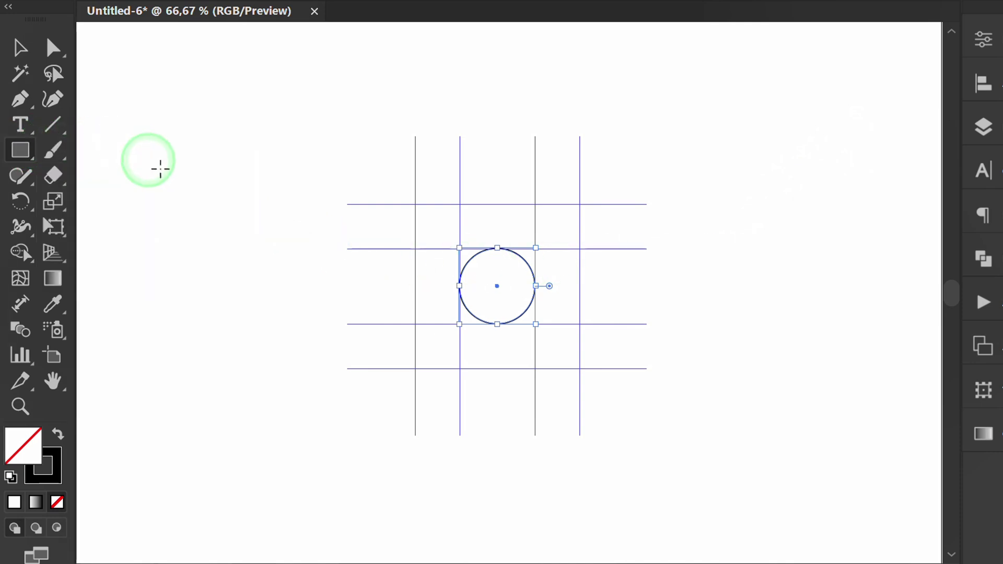
mouse_move(415, 203)
left_mouse_down()
mouse_move(517, 401)
mouse_move(589, 392)
mouse_move(580, 368)
left_mouse_up()
Select both the square and the circle.
key("v")
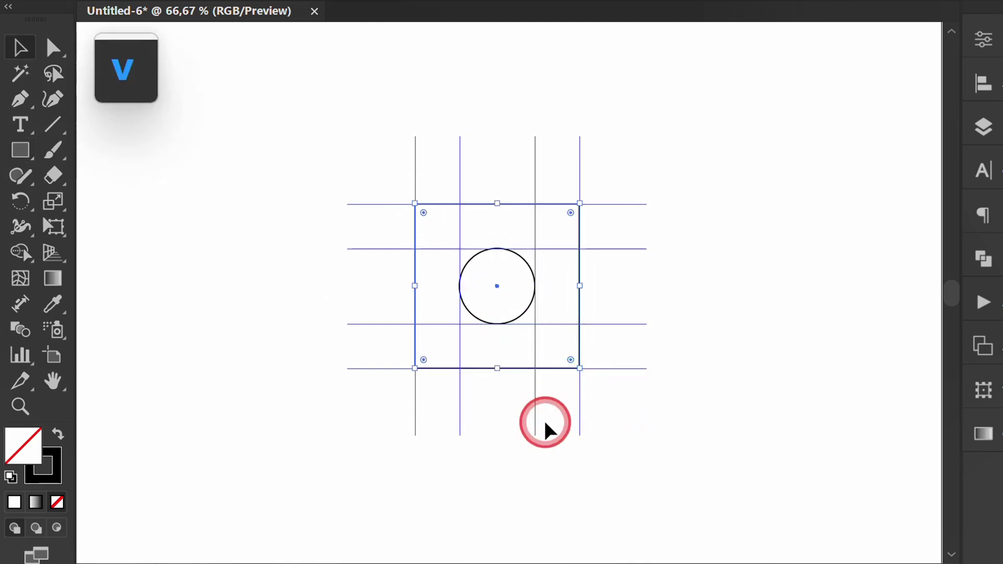
left_click(543, 418)
left_click_drag(662, 161, 507, 317)
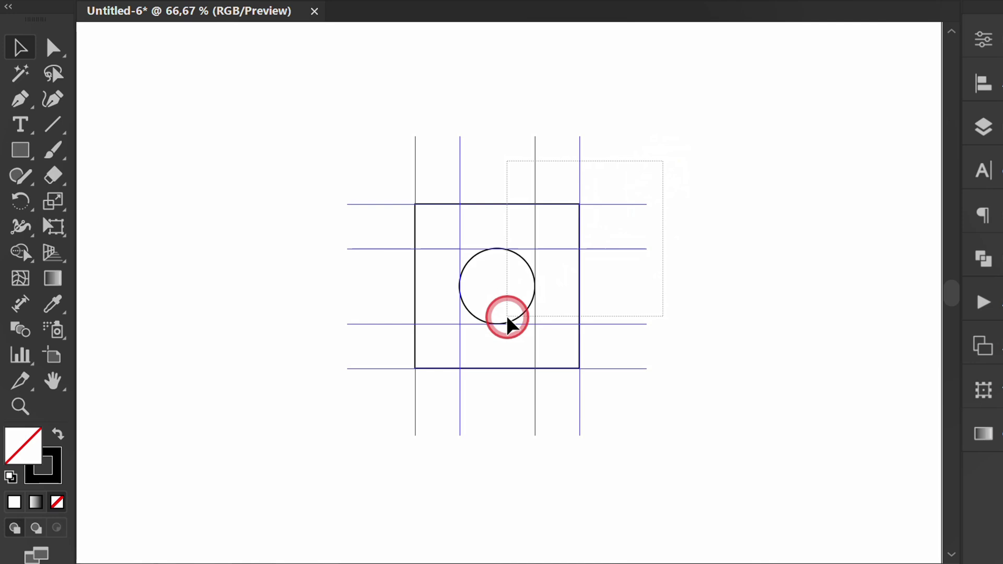
left_click_drag(404, 409, 403, 410)
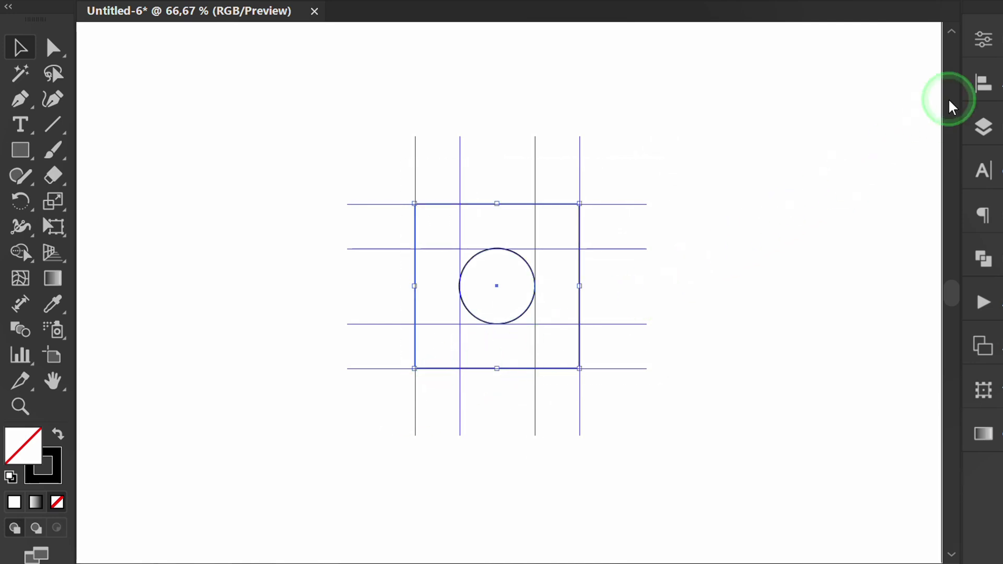
Raise the stroke weight of the square and circle to 17 pt in Properties.
left_click(984, 39)
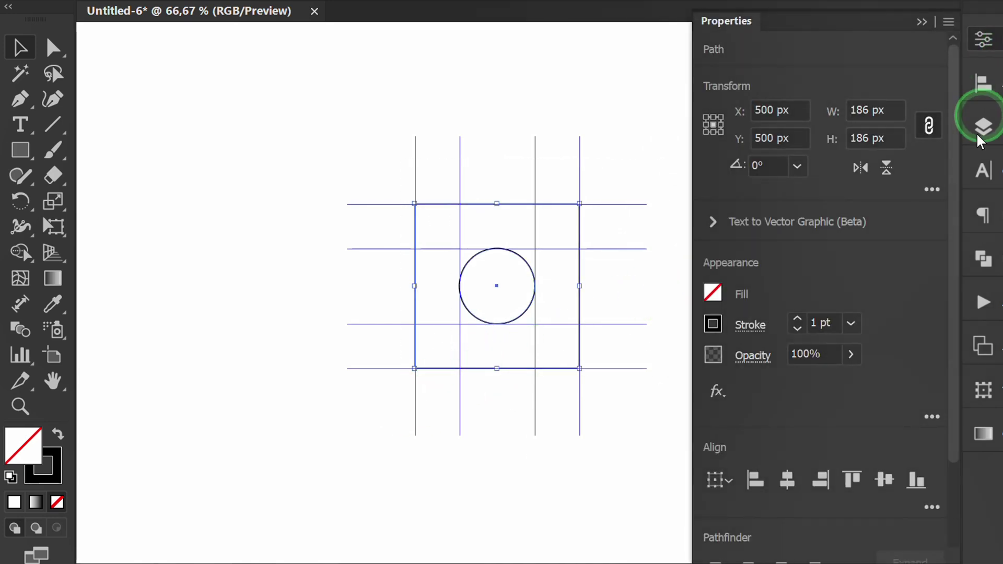
left_click(831, 323)
scroll(830, 322, "up", 13)
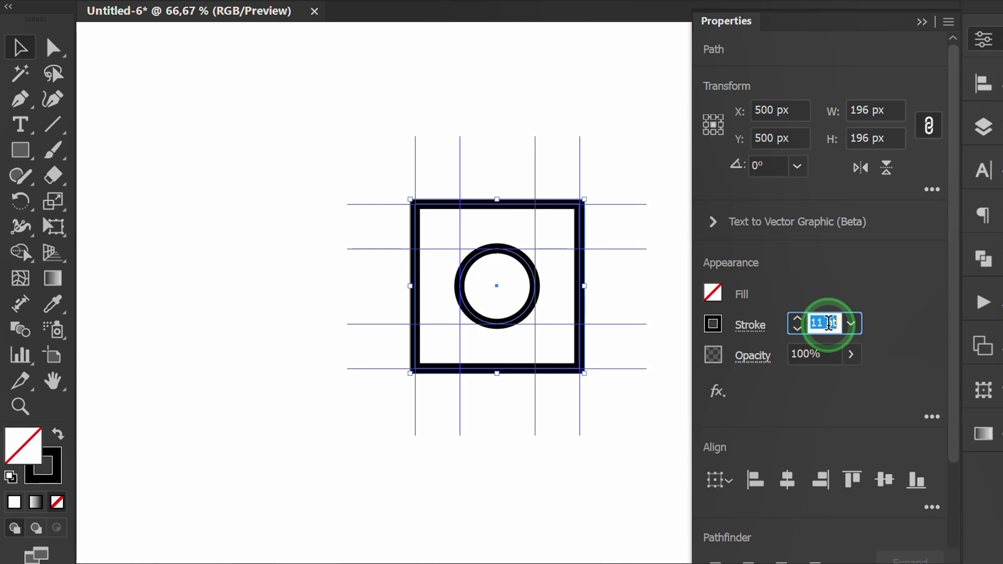
scroll(829, 323, "up", 3)
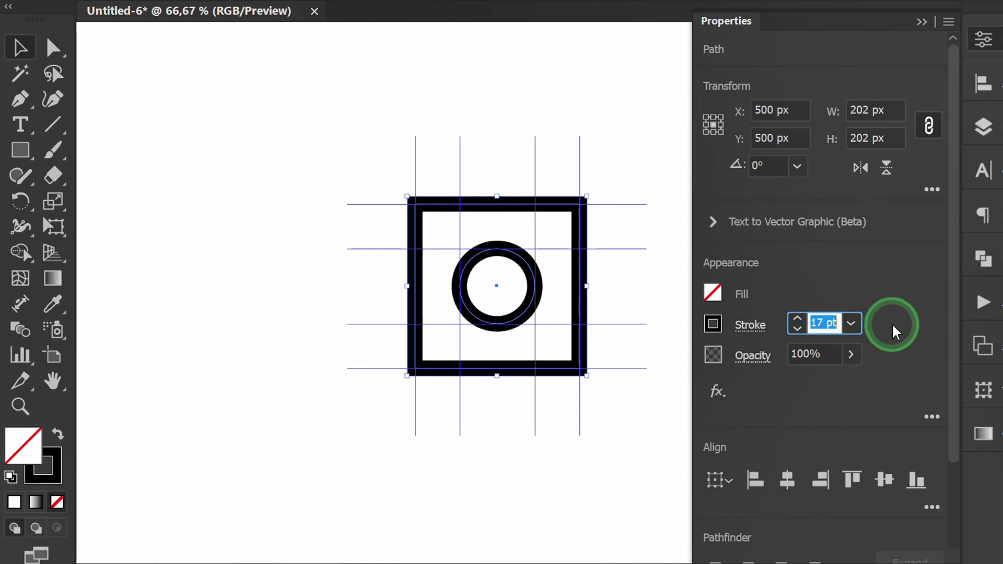
Float the Transform panel out onto the canvas.
left_click(921, 22)
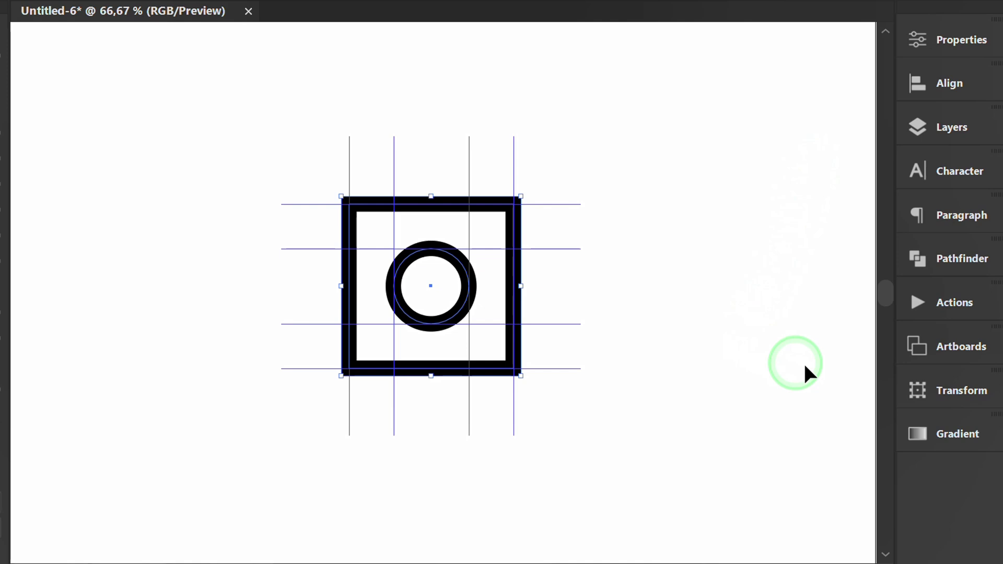
left_click(984, 390)
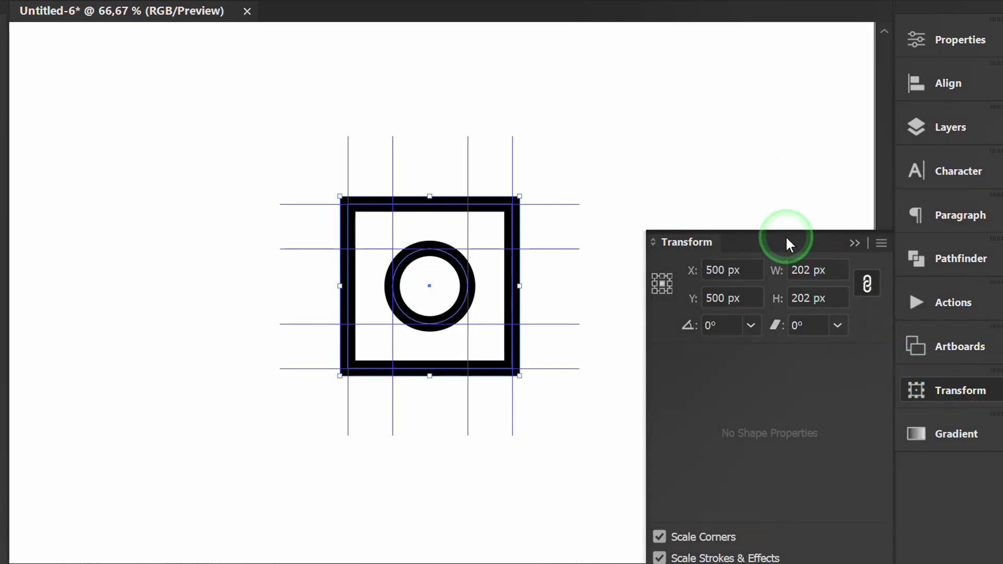
left_click_drag(785, 238, 720, 113)
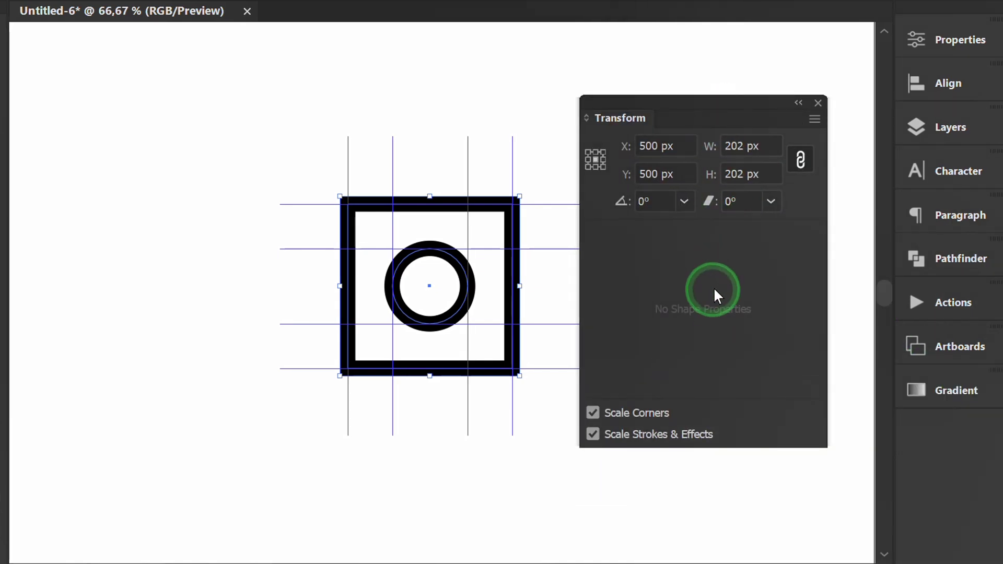
Set the outer square's corner radius to 55 px, then dock the Transform panel again.
left_click(124, 315)
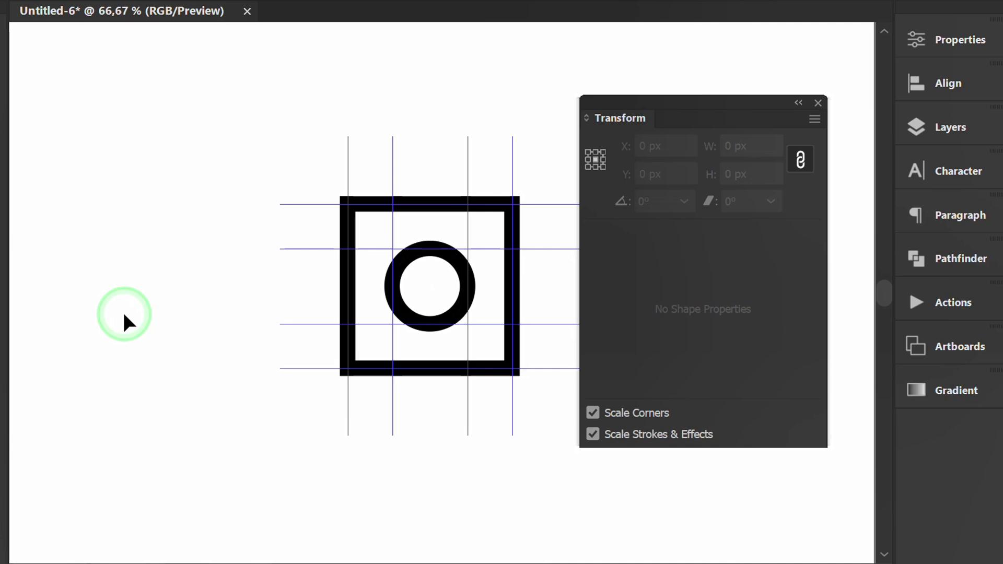
left_click_drag(318, 212, 301, 218)
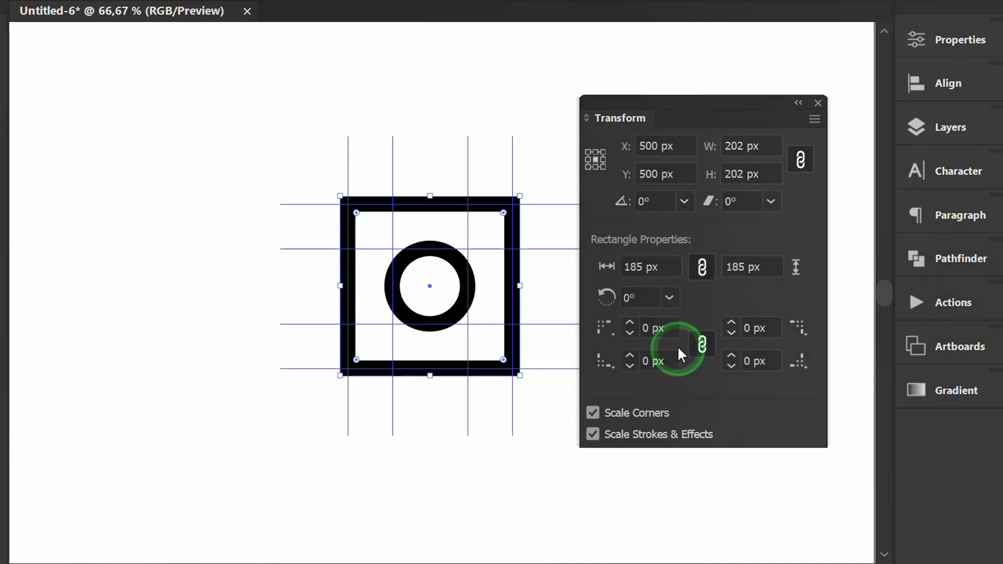
left_click(659, 328)
type("17")
key("Return")
scroll(660, 328, "up", 20)
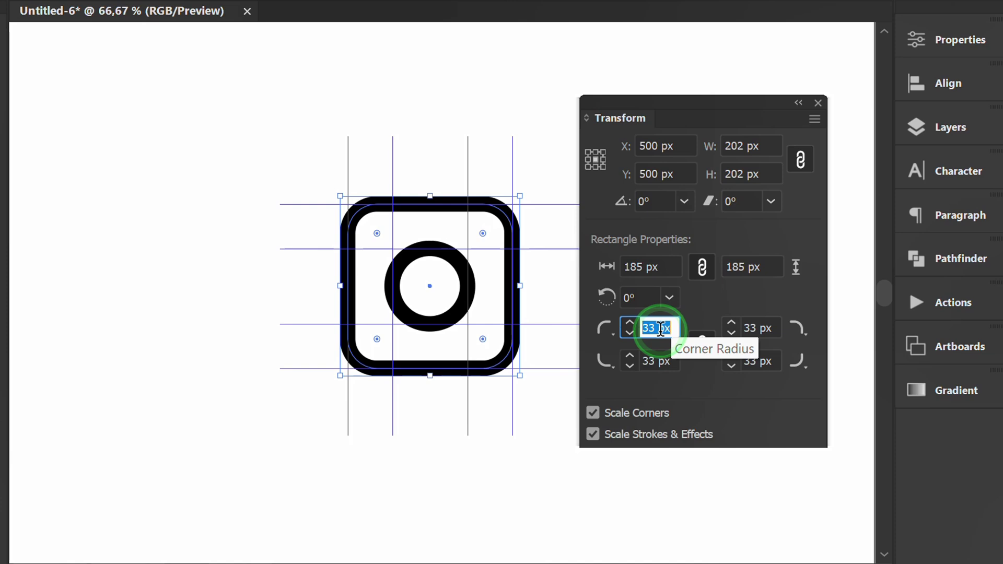
scroll(660, 328, "up", 1)
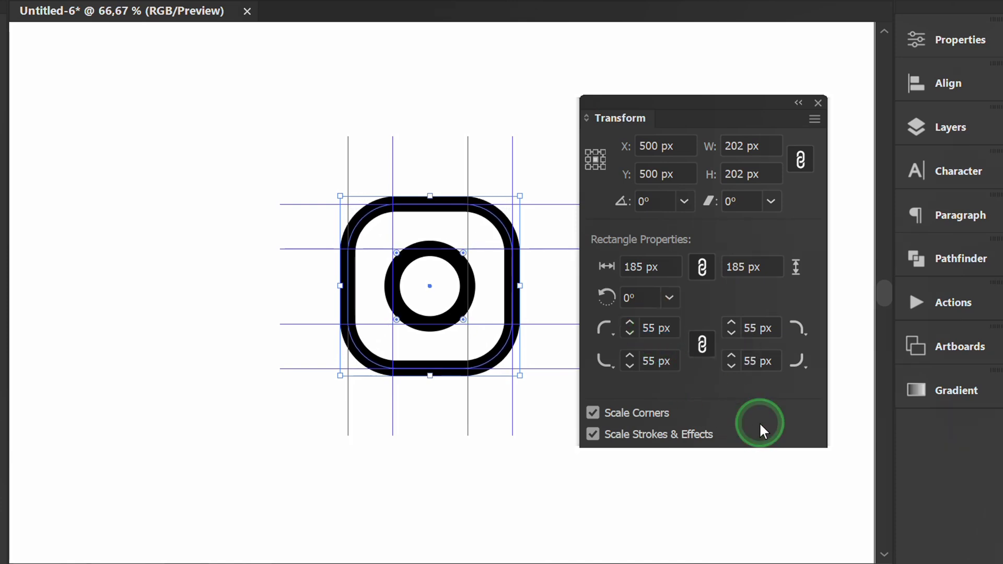
left_click_drag(692, 102, 752, 371)
left_click_drag(762, 407, 940, 428)
Apply Object > Expand with Fill and Stroke to the rounded square and circle.
left_click(573, 188)
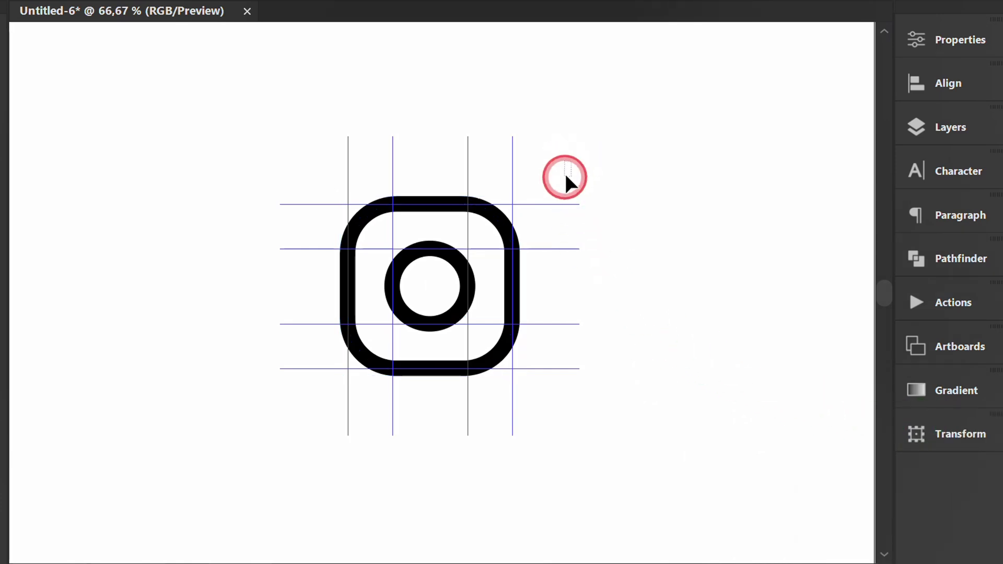
left_click_drag(367, 390, 316, 416)
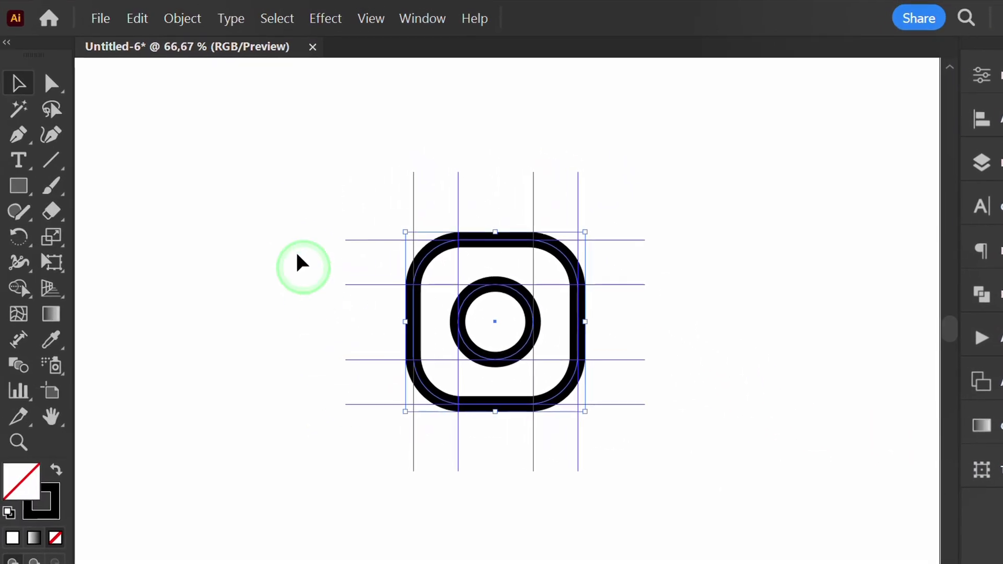
left_click(184, 21)
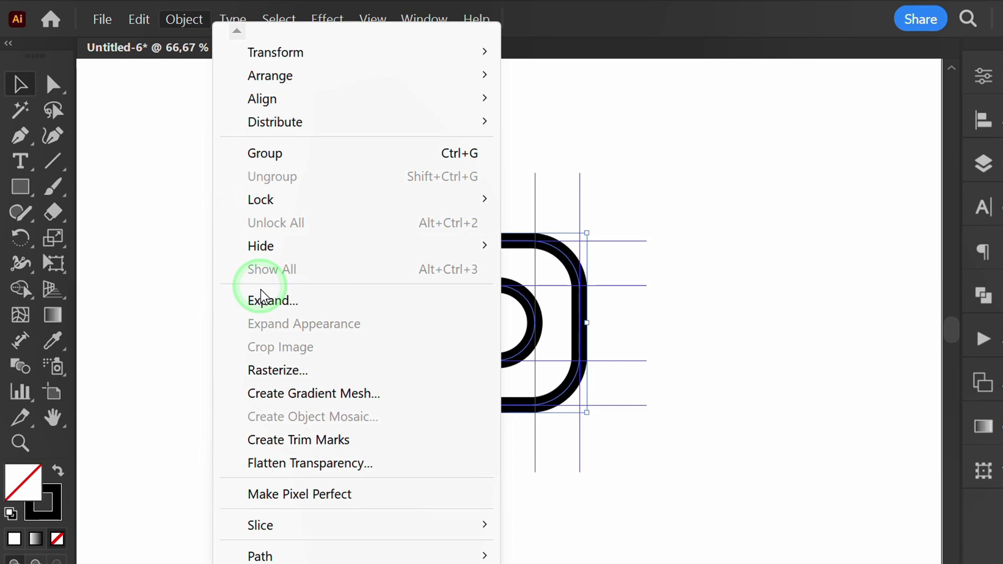
left_click(325, 307)
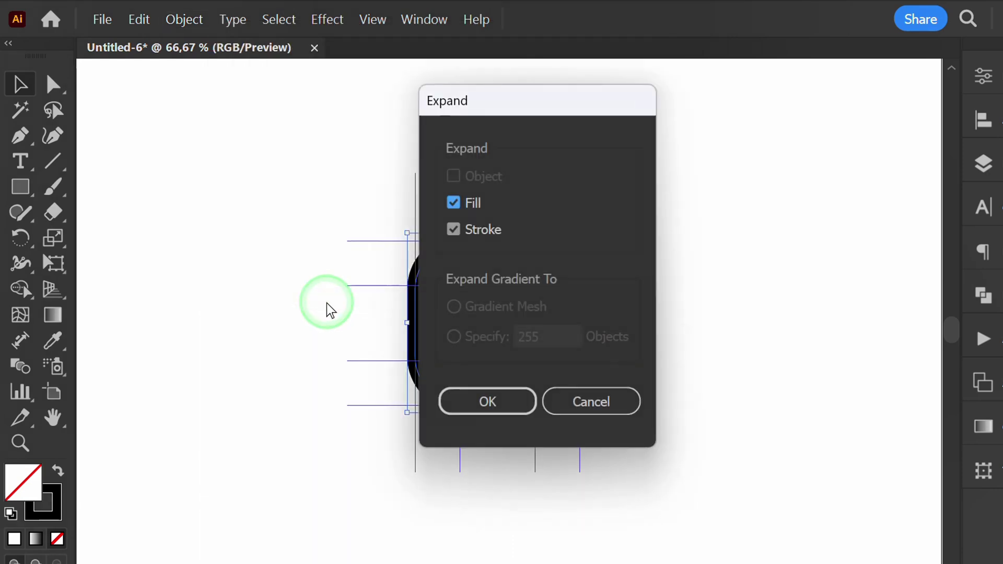
left_click(491, 407)
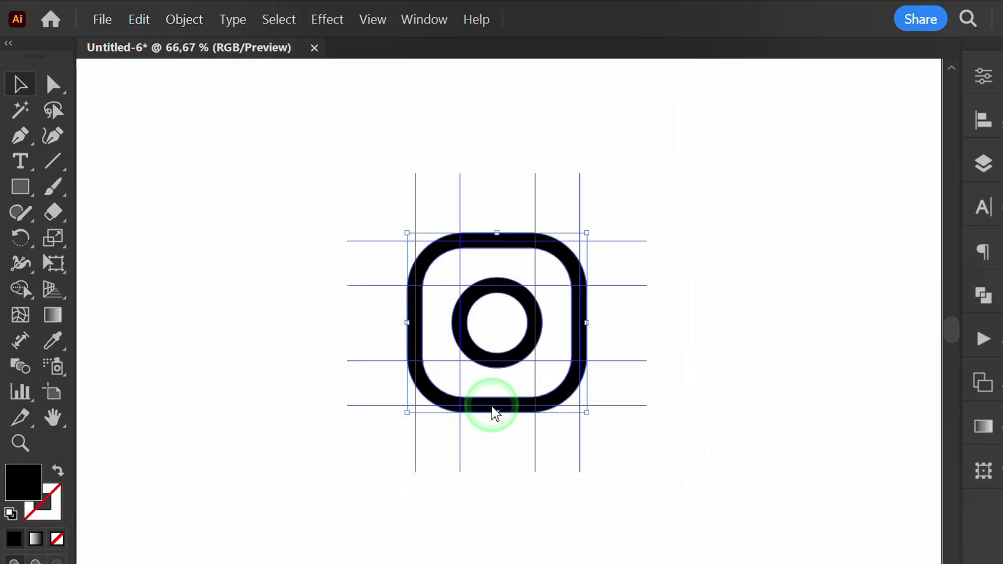
left_click(509, 464)
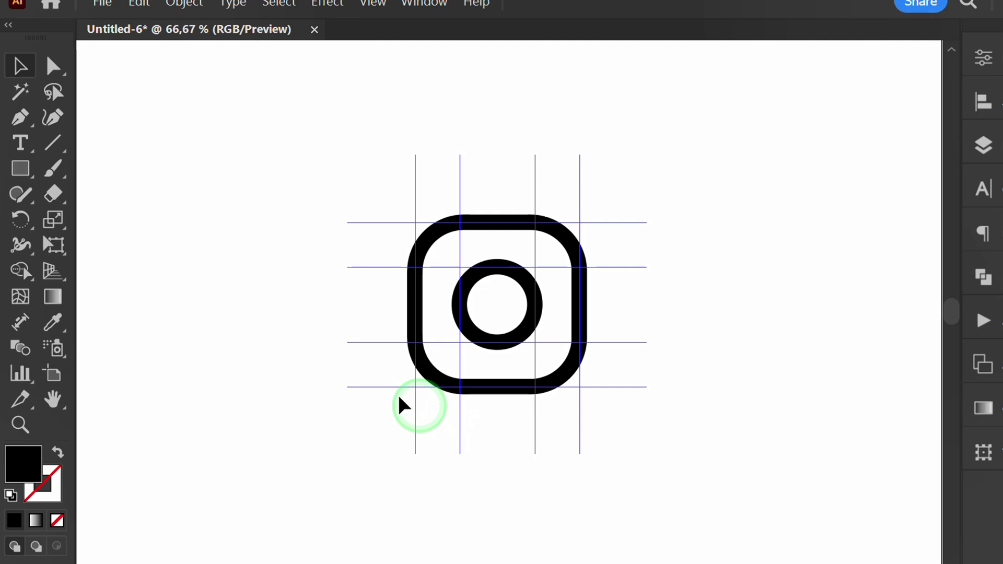
Draw a 23 x 23 px circle with the Ellipse tool.
left_click(20, 150)
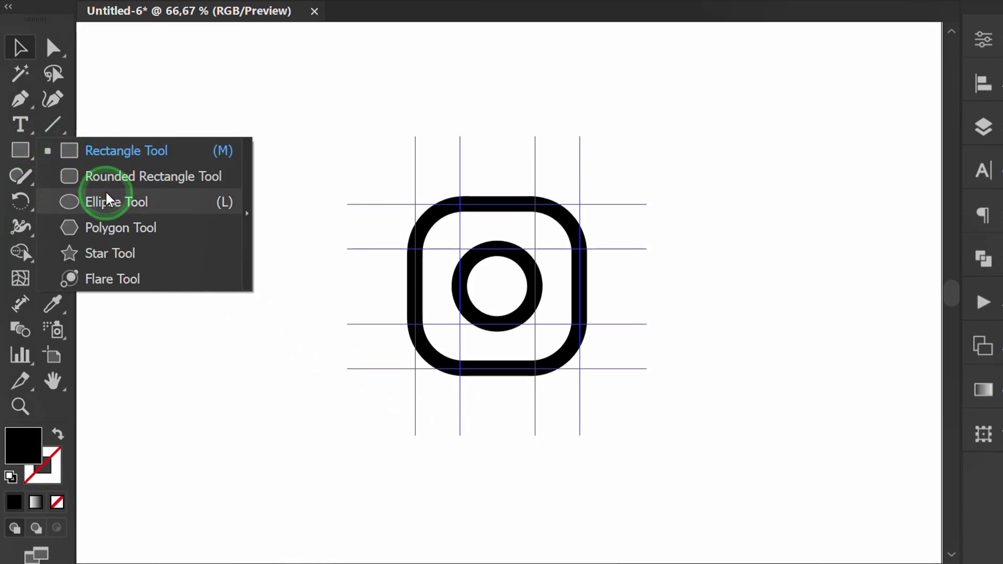
left_click(152, 203)
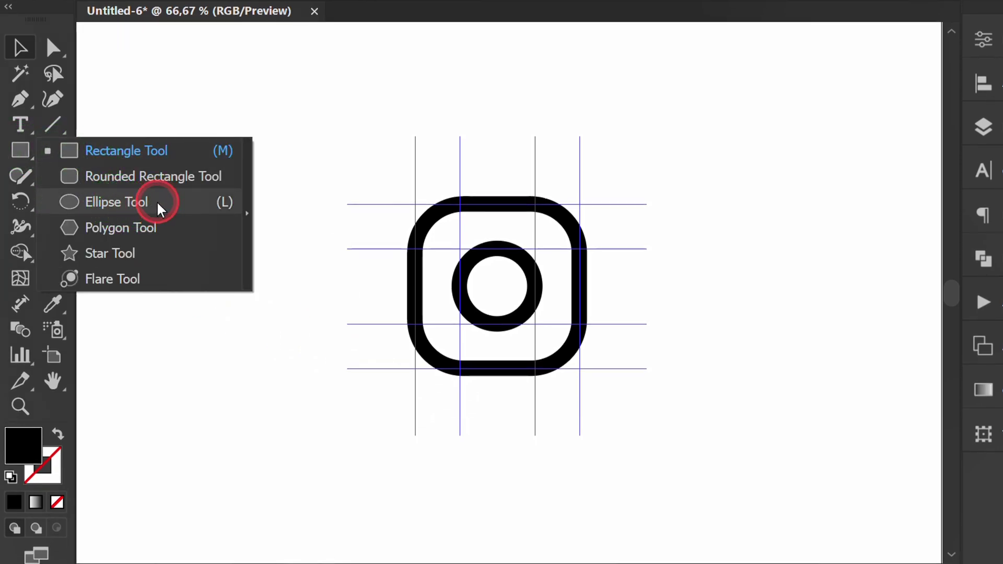
left_click(356, 272)
left_click(455, 290)
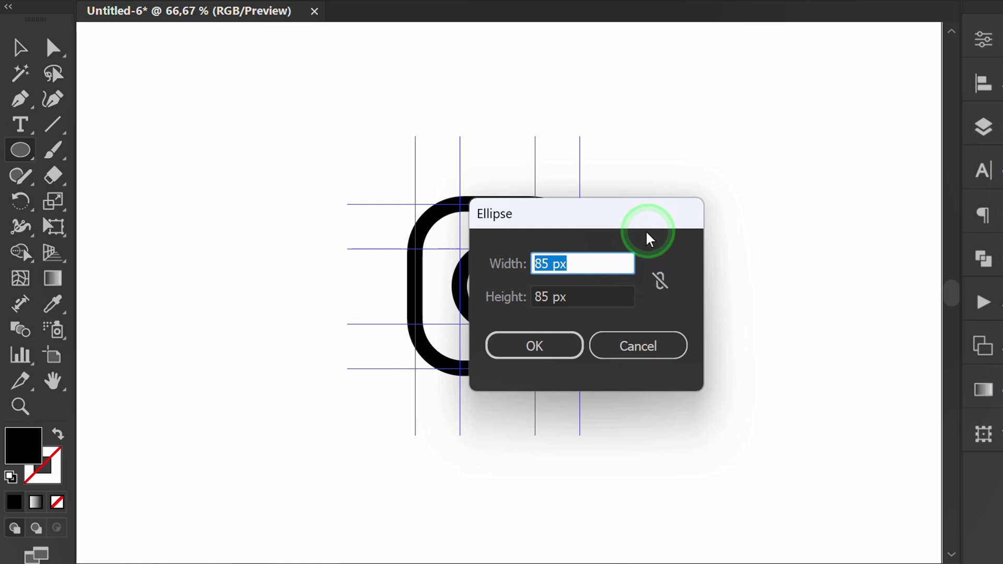
type("23")
left_click_drag(600, 298, 516, 294)
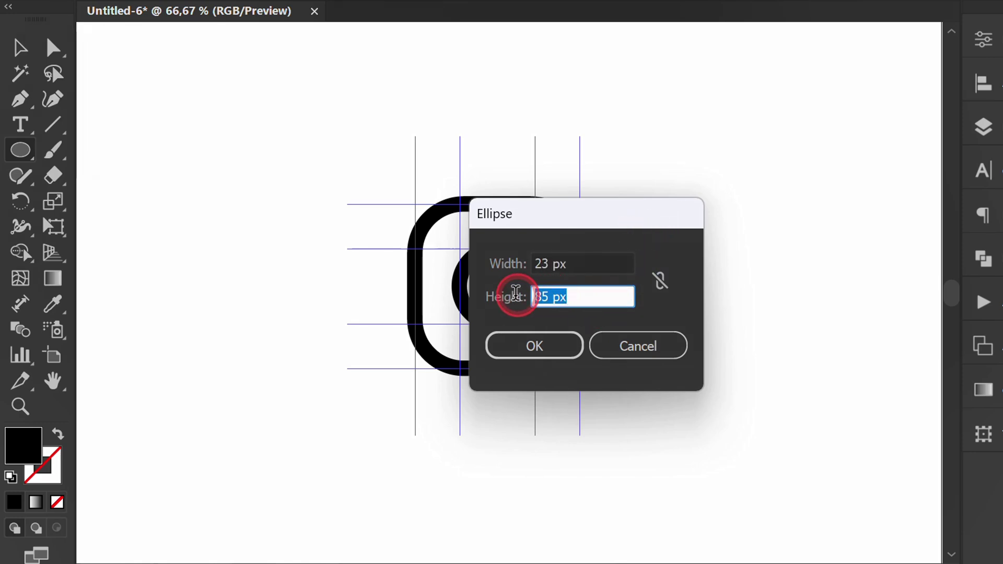
type("23")
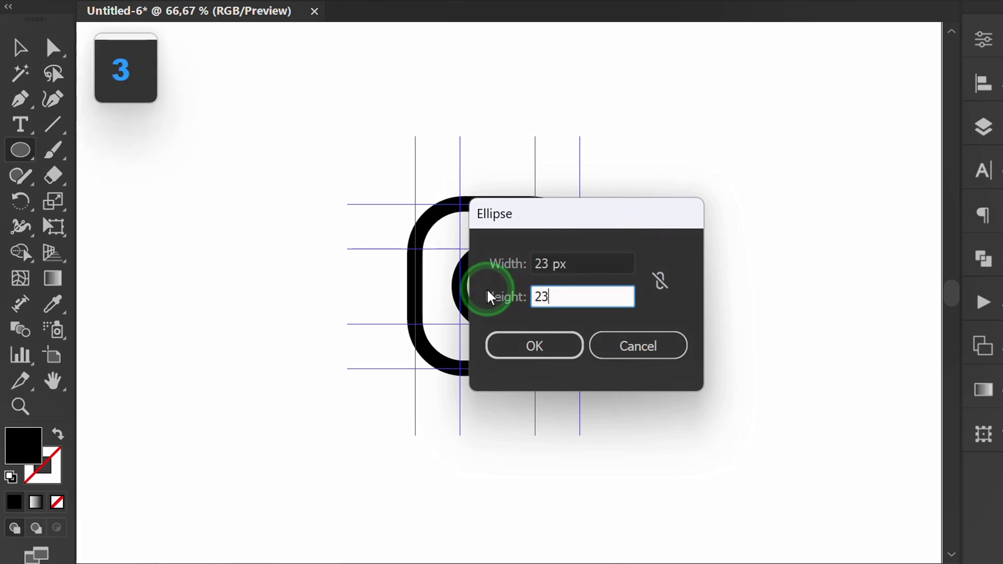
left_click(537, 347)
Move the small dot into the square's top-right corner, then select all icon parts.
key("v")
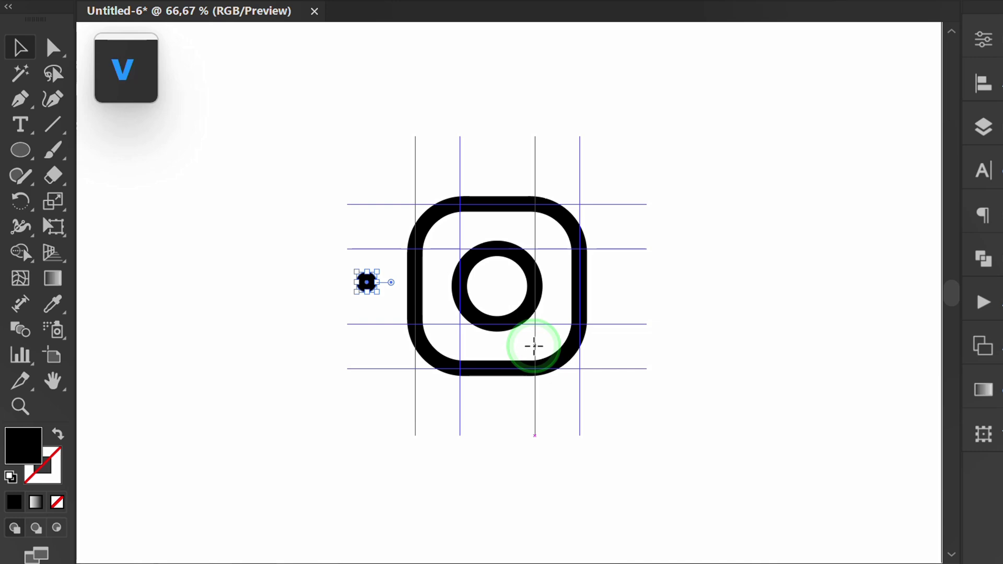
scroll(484, 331, "up", 1)
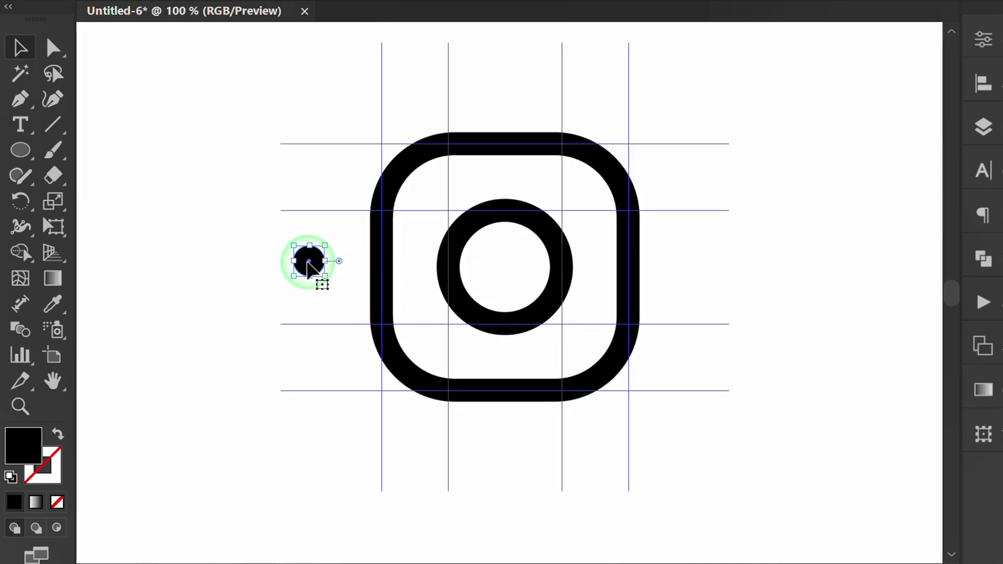
left_click_drag(308, 263, 575, 199)
scroll(574, 198, "up", 1)
key("space")
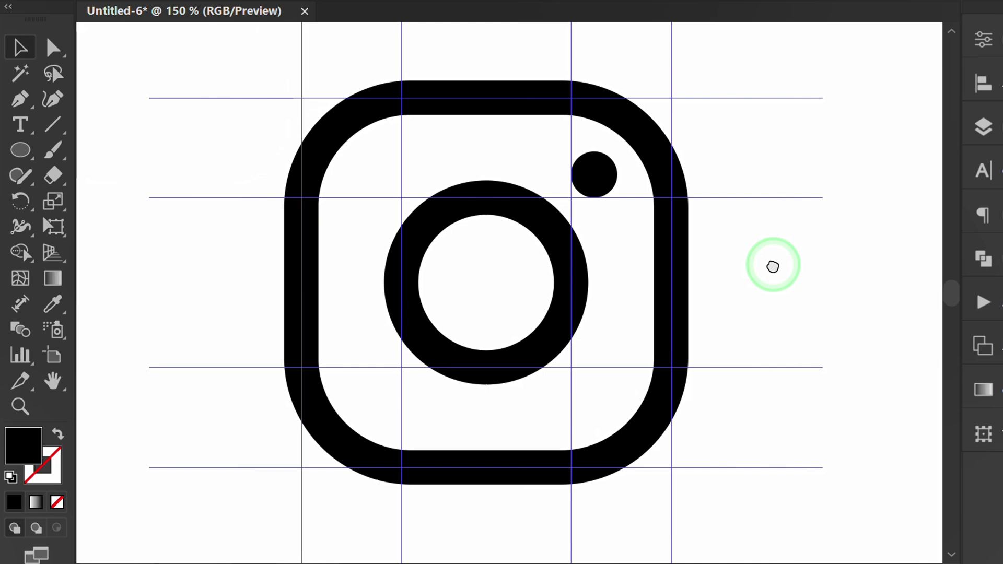
left_click_drag(736, 50, 245, 500)
Group the rounded frame, lens ring and dot, then make them a Pathfinder compound shape.
right_click(226, 171)
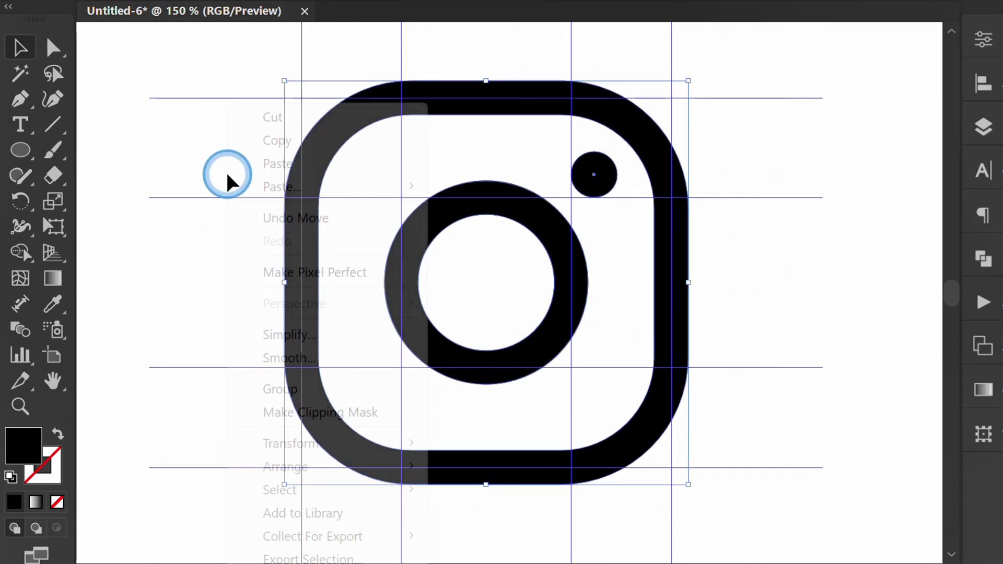
left_click(336, 389)
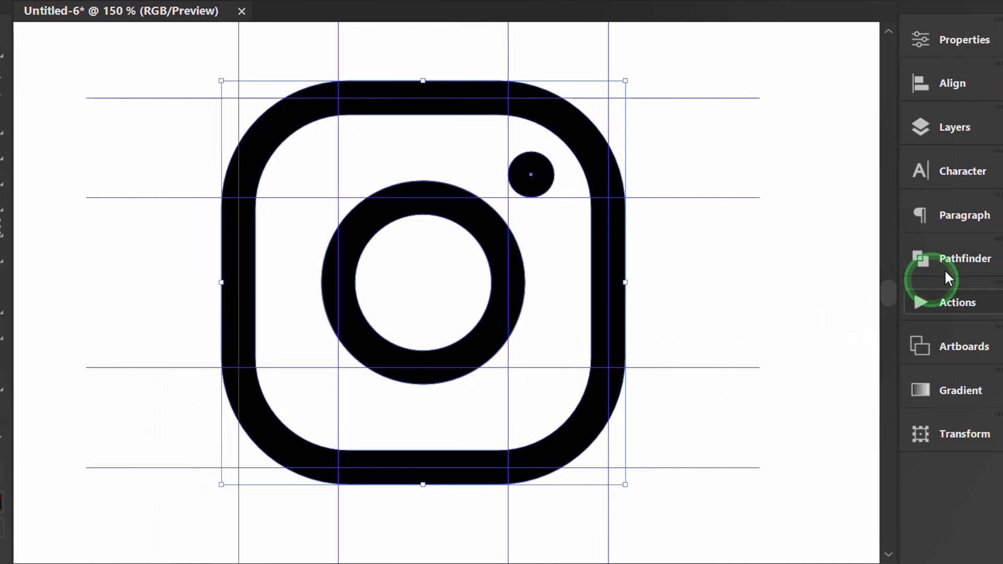
left_click(956, 256)
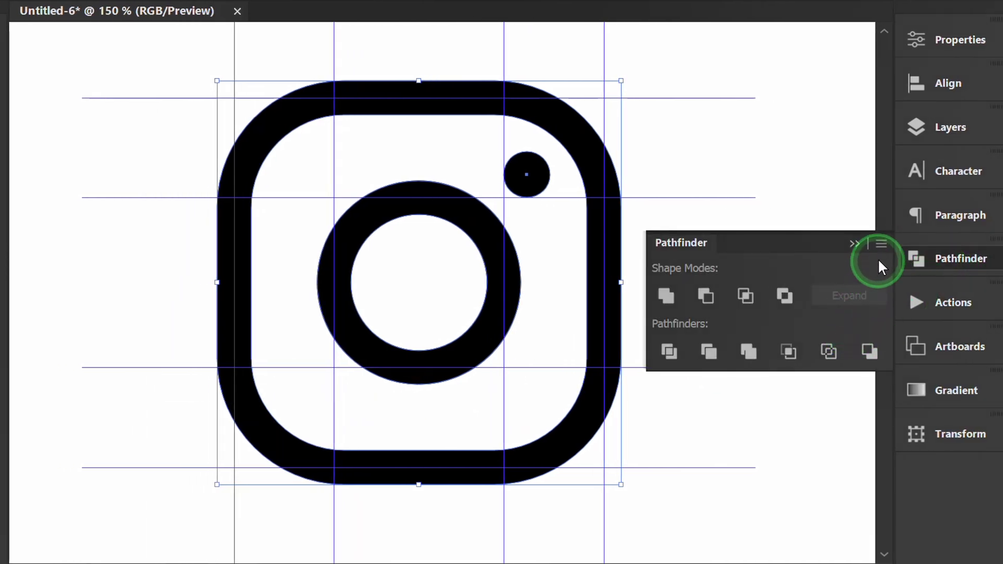
left_click(881, 244)
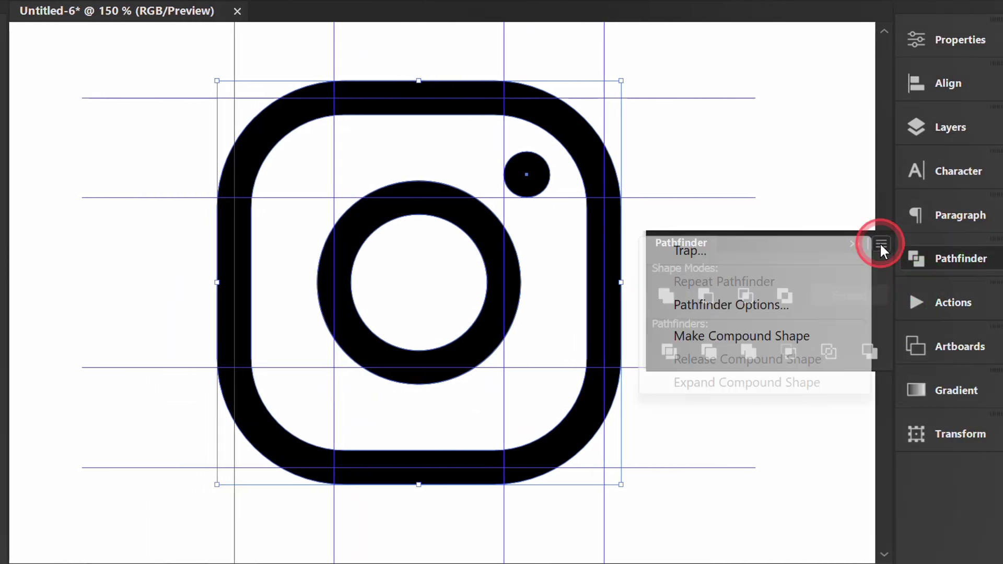
left_click(753, 337)
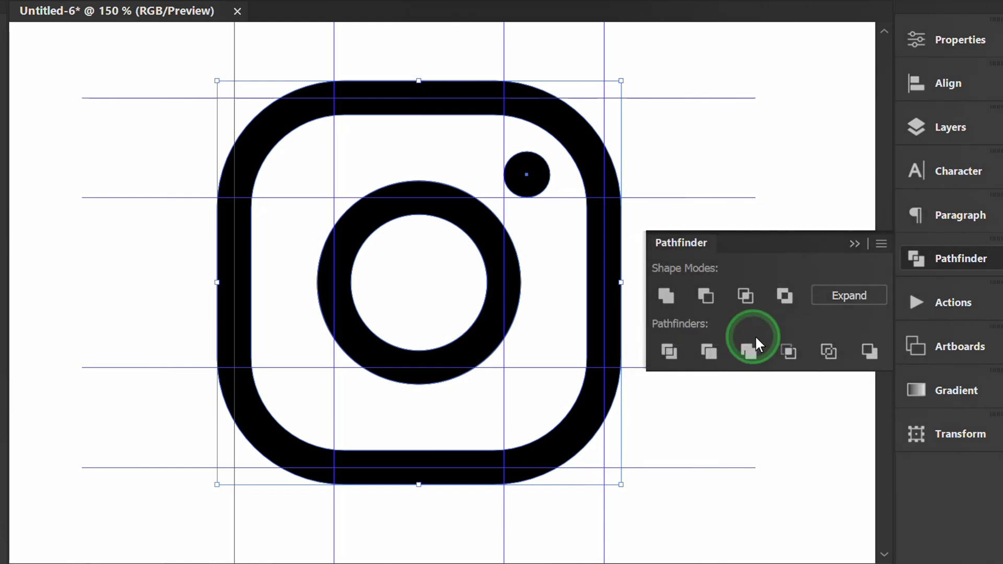
left_click(854, 243)
left_click(777, 306)
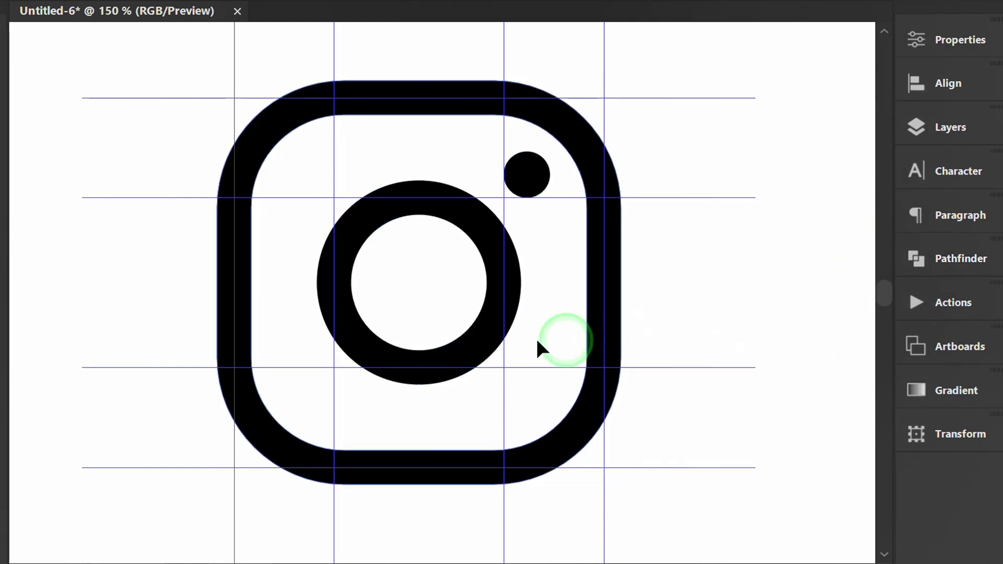
right_click(86, 246)
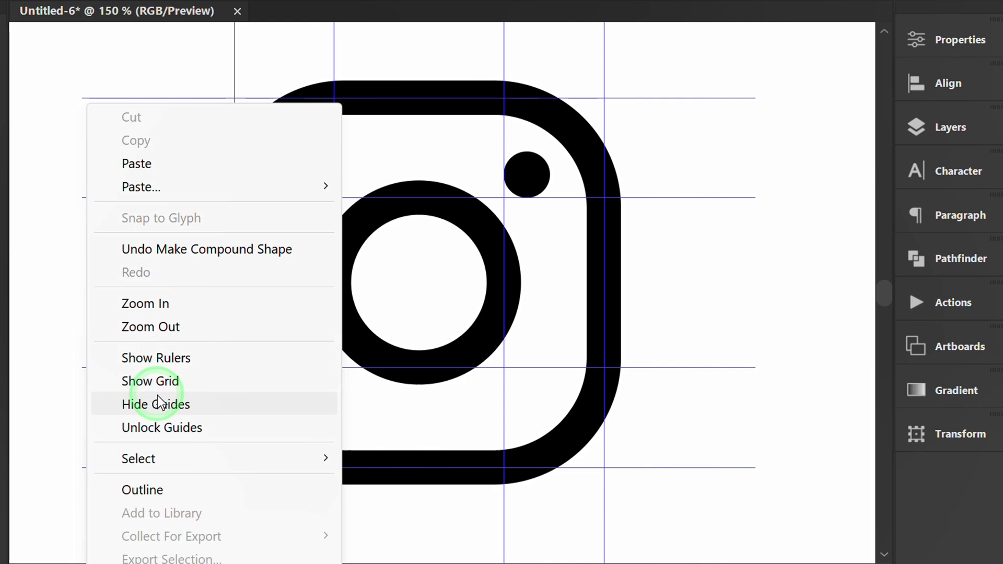
left_click(224, 404)
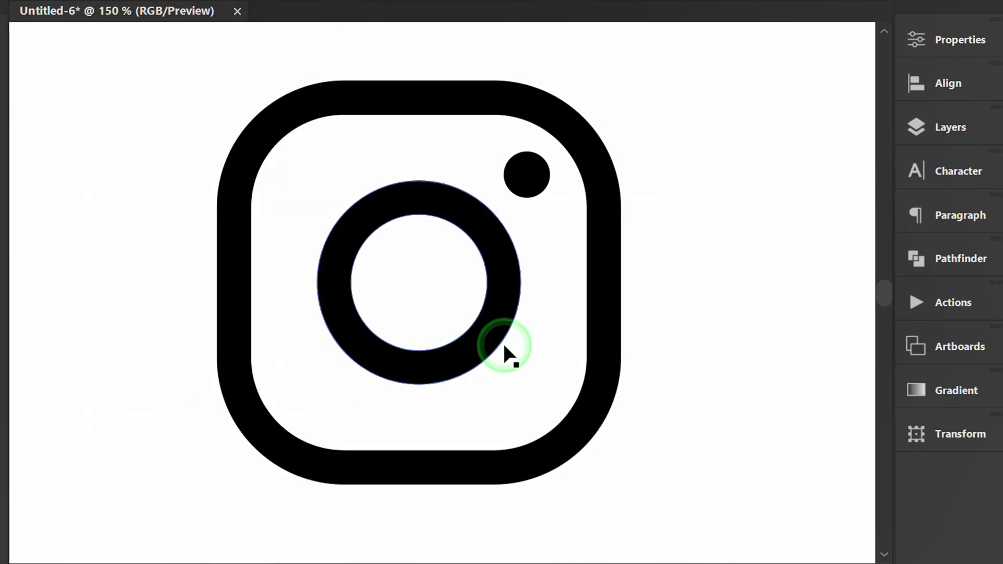
scroll(529, 332, "down", 3)
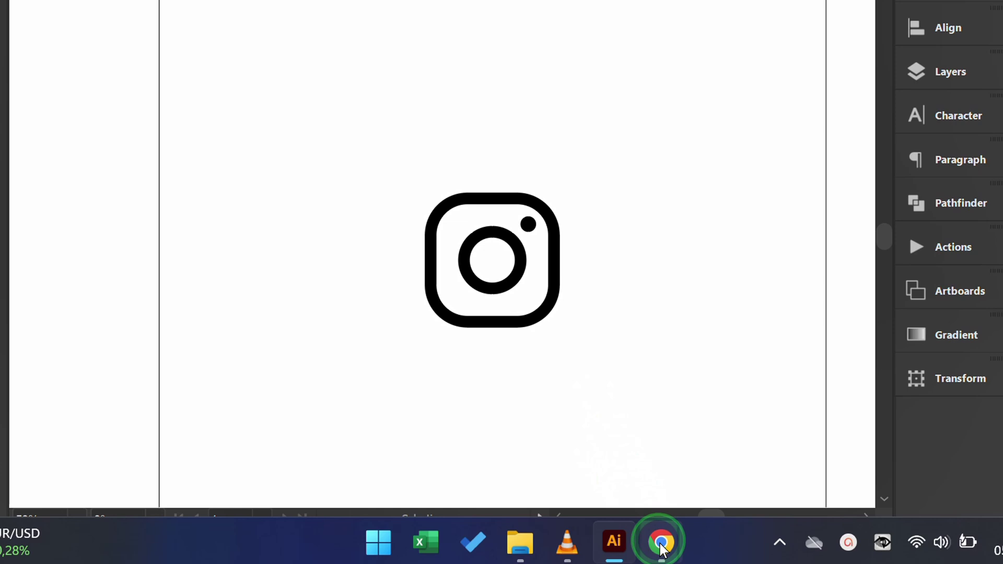
Search Google for 'instagram color code' and open the Instagram Colors result page.
mouse_move(669, 534)
left_click(745, 434)
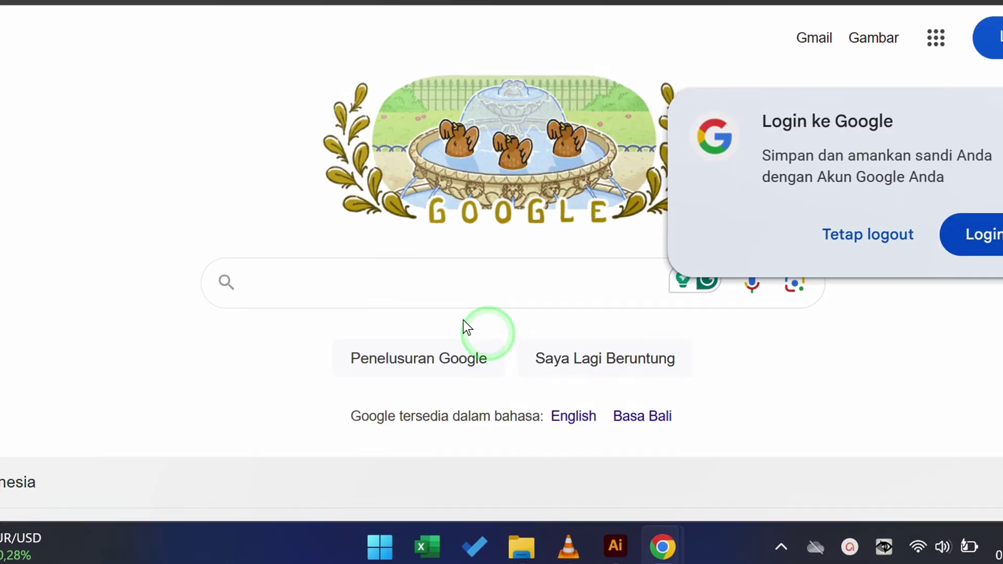
left_click(418, 287)
type("inst")
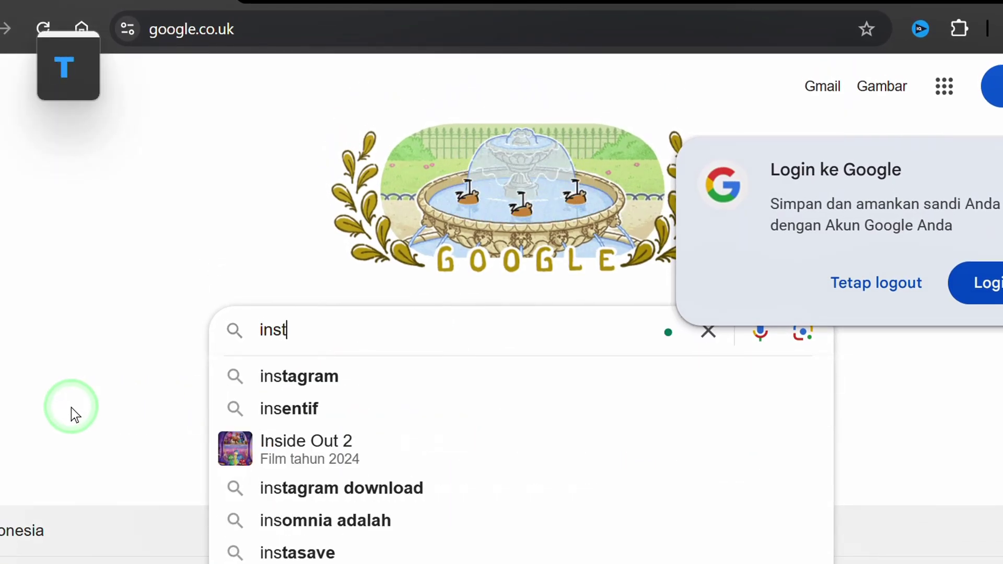
type("agram color code")
key("Return")
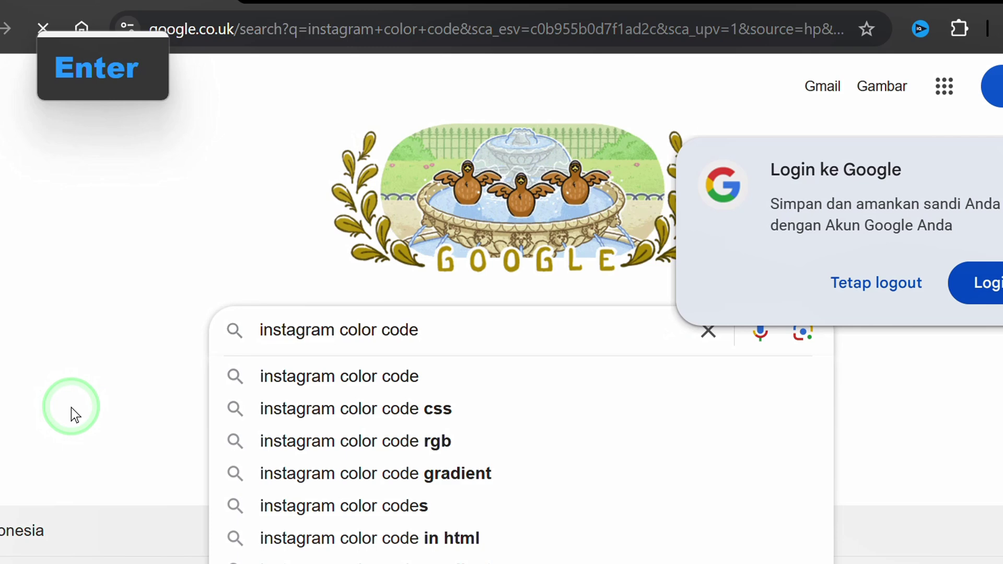
scroll(365, 340, "down", 2)
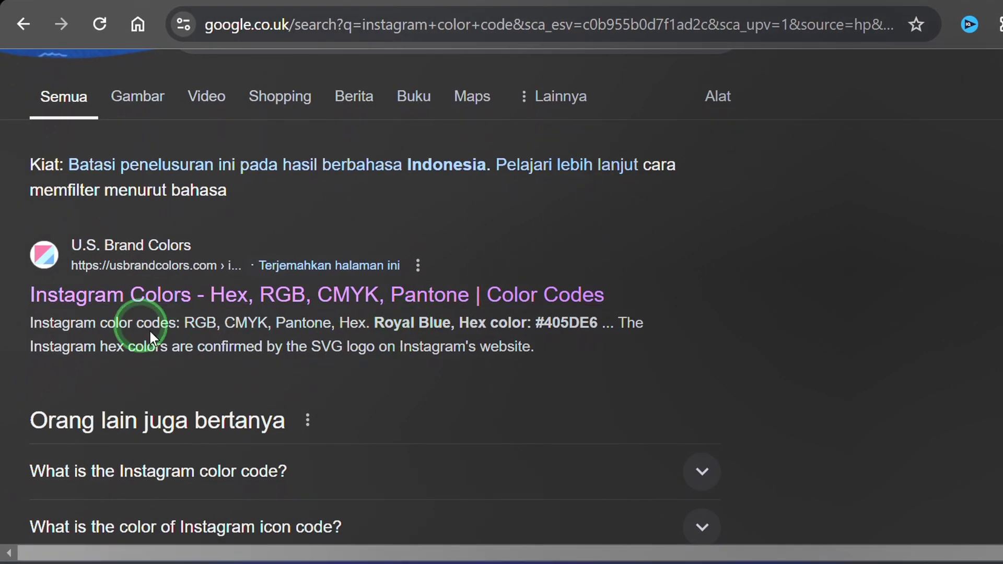
left_click(115, 306)
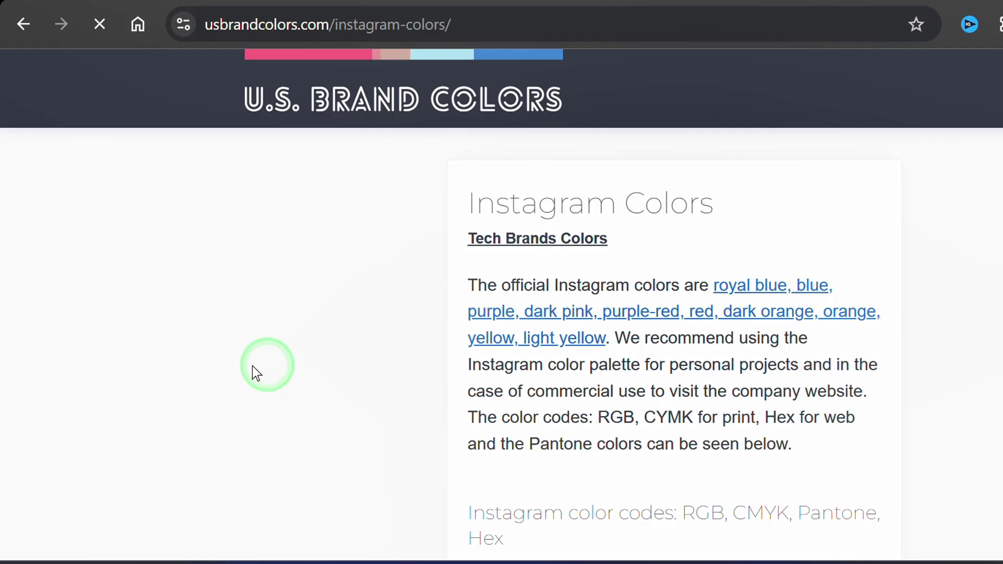
Snip a screenshot of the colourful Instagram logo on that page.
scroll(993, 318, "down", 10)
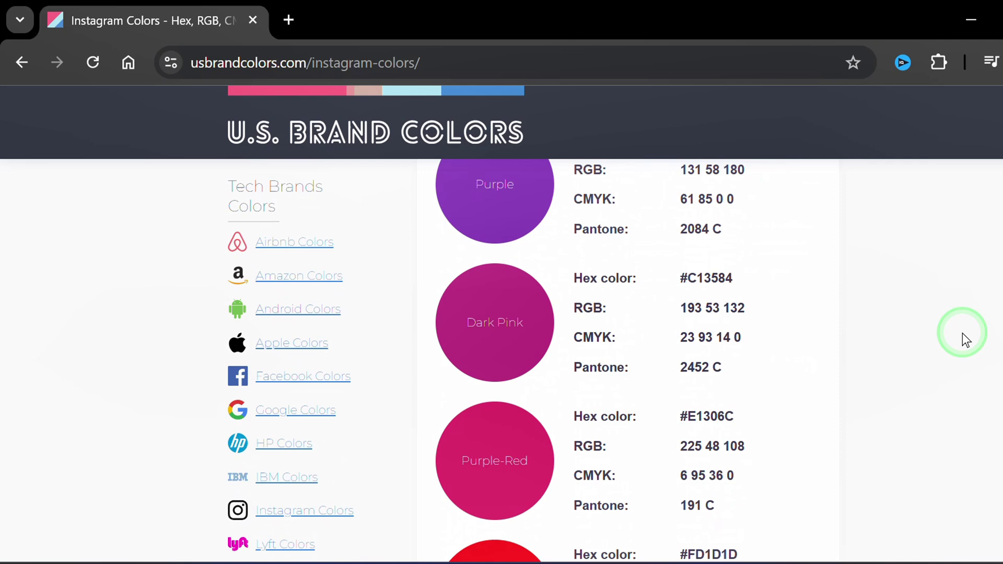
scroll(963, 334, "down", 10)
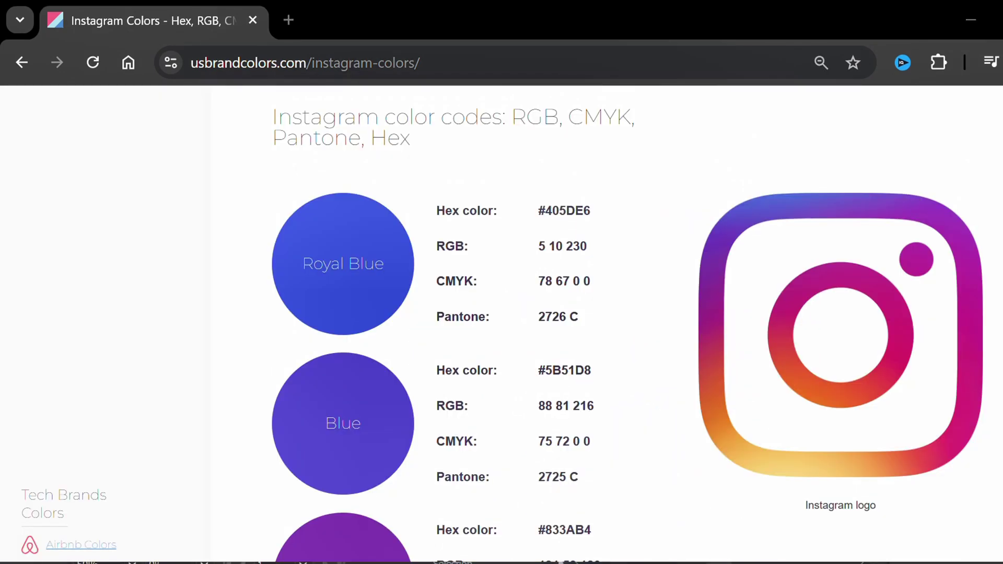
key("super+shift+s")
left_click_drag(678, 167, 1002, 493)
Paste the logo snip, scale it down proportionally and place it left of the black icon.
left_click(627, 486)
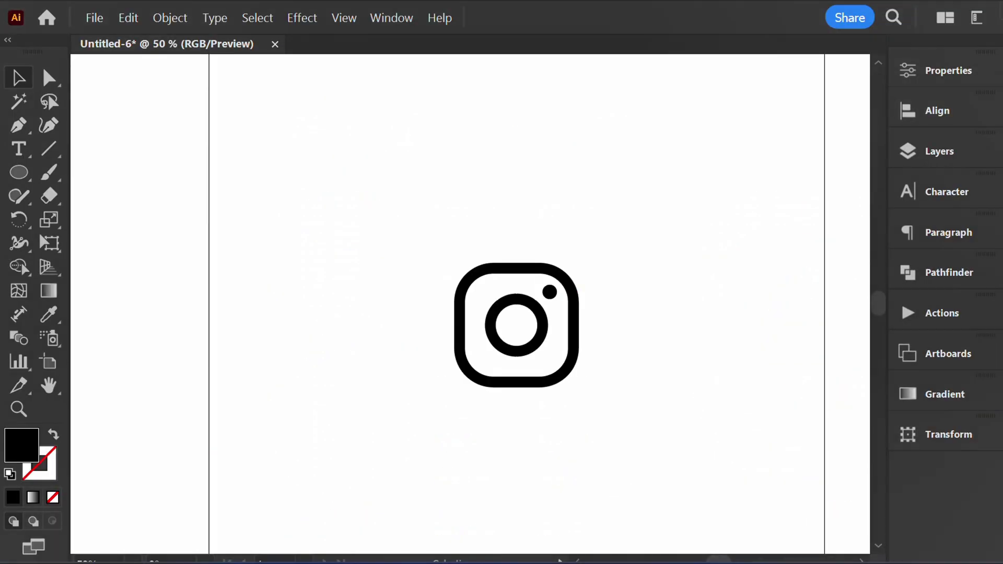
key("ctrl+v")
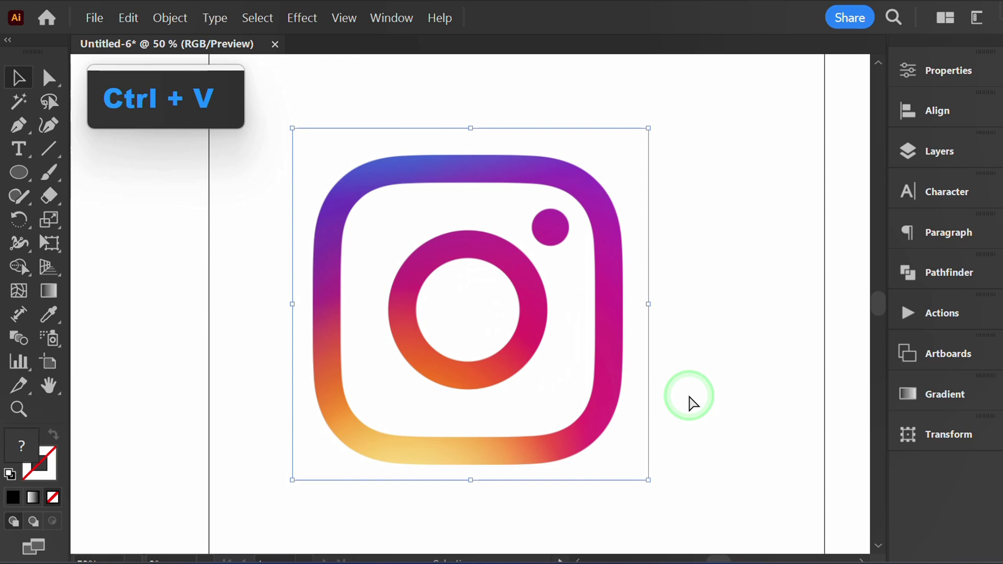
left_click_drag(649, 480, 432, 312)
left_click_drag(374, 215, 357, 339)
left_click_drag(369, 386, 336, 393)
left_click(439, 475)
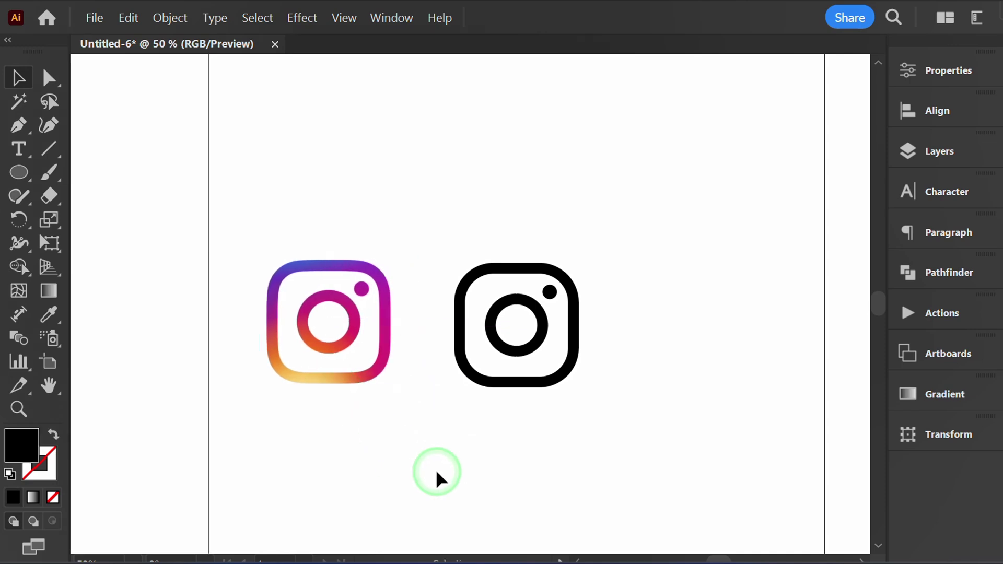
mouse_move(678, 560)
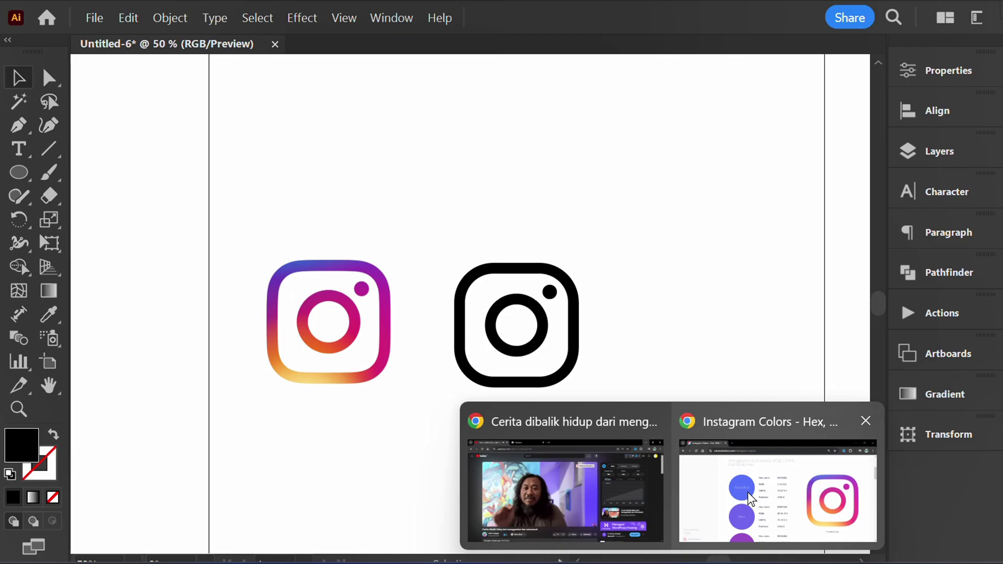
left_click(771, 500)
Snip the ten-swatch Instagram colour chart and return to Illustrator.
scroll(657, 359, "down", 15)
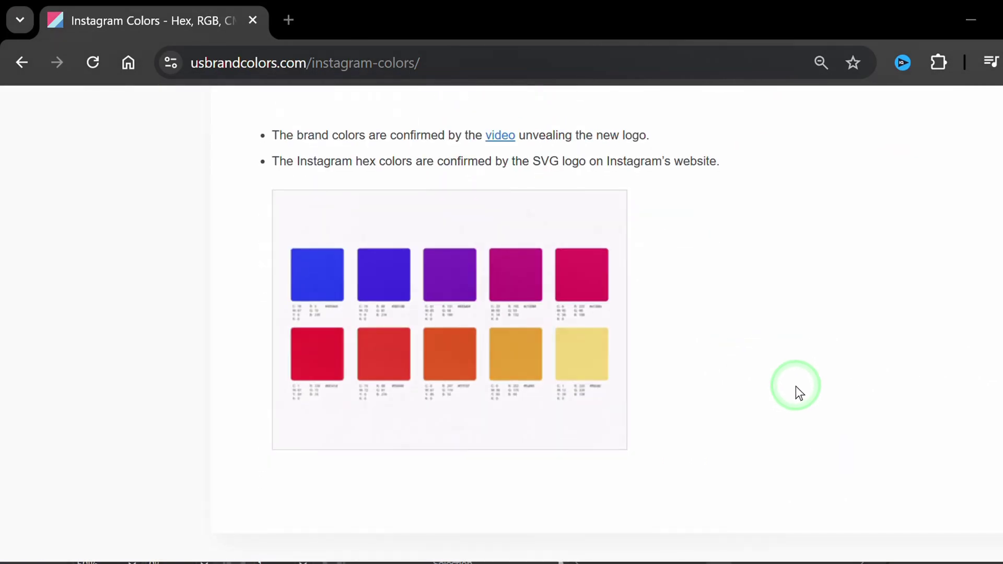
key("super+shift+s")
left_click_drag(274, 224, 628, 421)
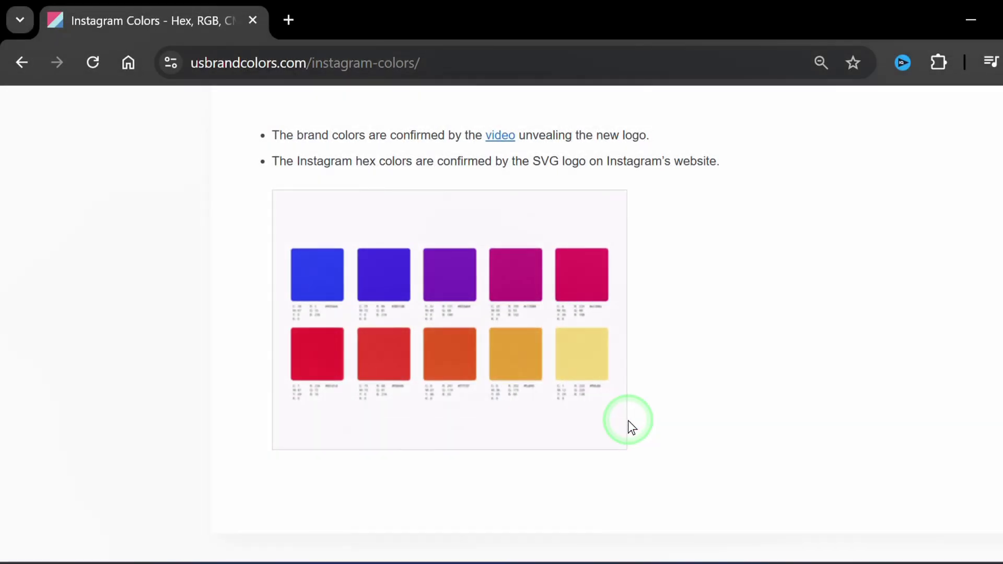
mouse_move(632, 561)
left_click(653, 500)
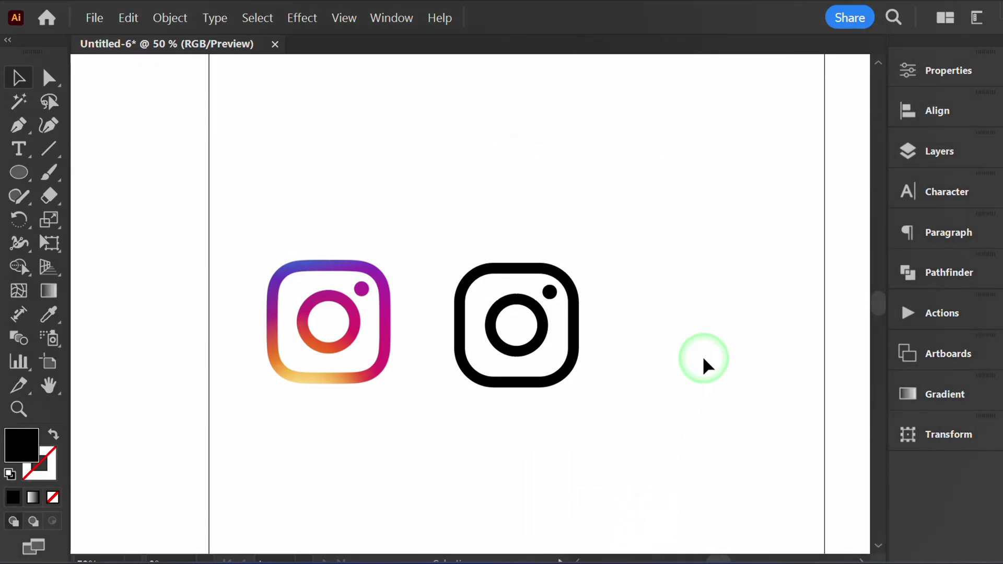
Paste the swatch chart, shrink it proportionally and position it above both logos.
key("ctrl+v")
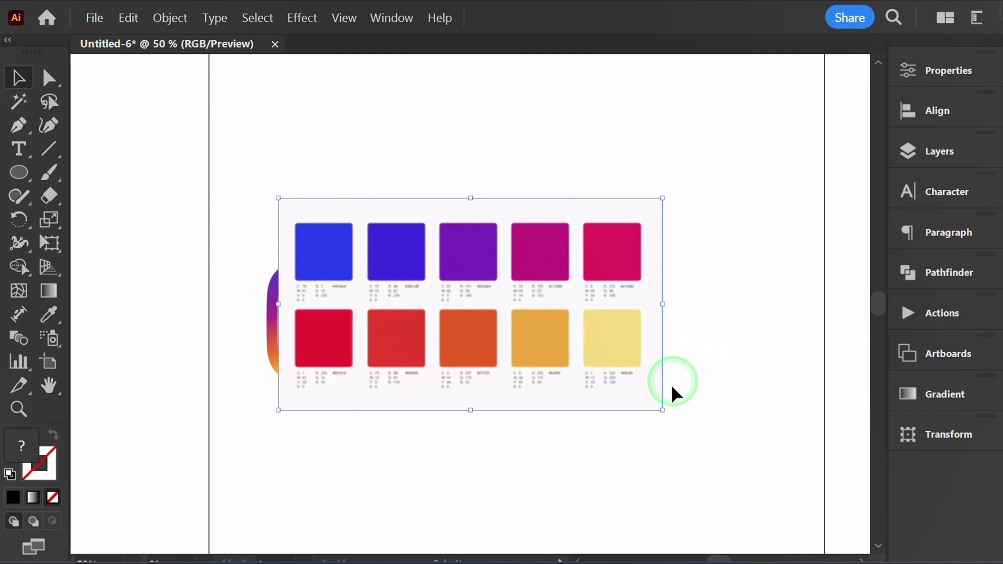
left_click_drag(663, 410, 479, 298)
left_click_drag(365, 282, 501, 186)
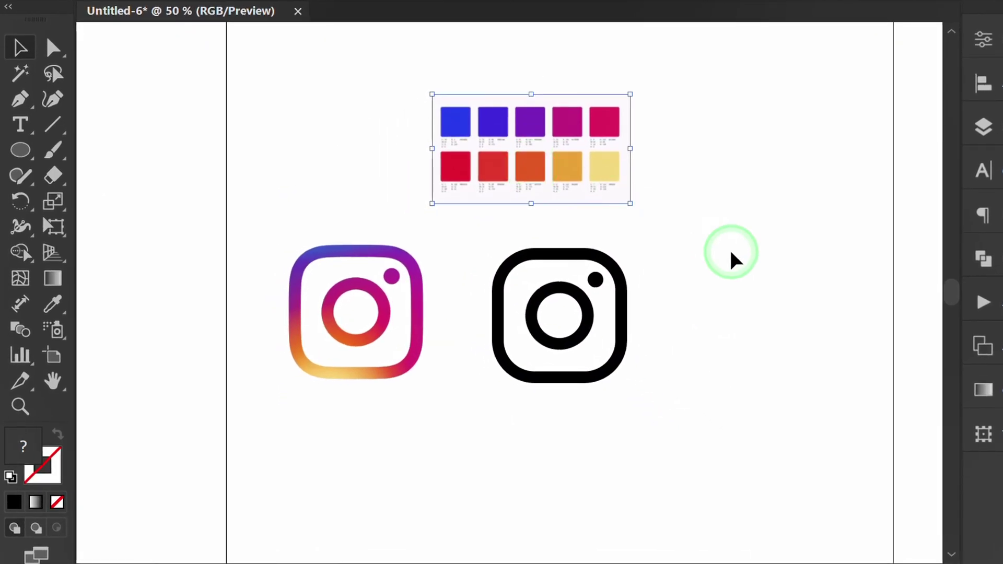
left_click(734, 259)
scroll(732, 250, "up", 1)
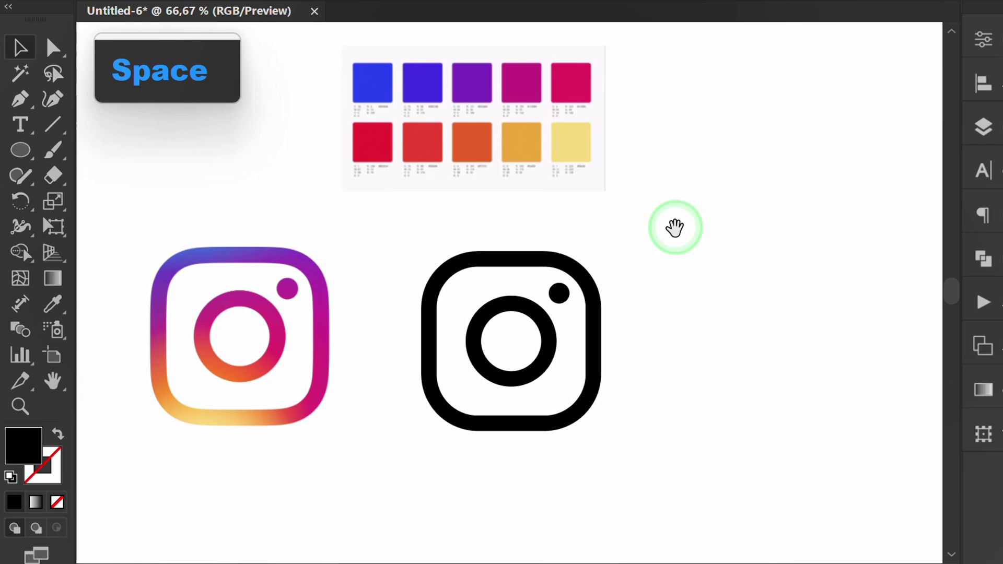
left_click_drag(562, 239, 610, 271)
left_click_drag(20, 150, 150, 156)
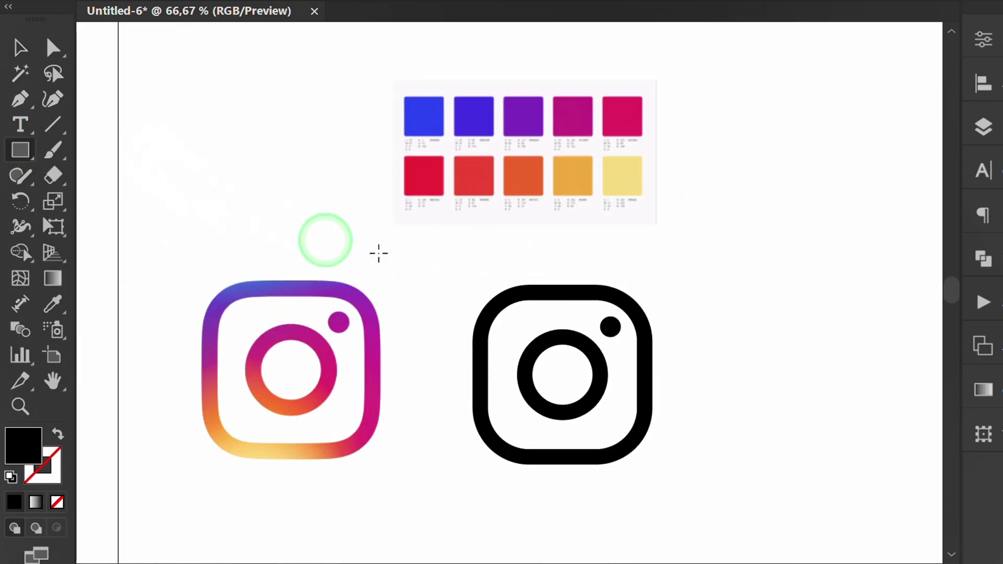
Create a 300 × 300 px black square.
left_click(696, 258)
left_click(824, 220)
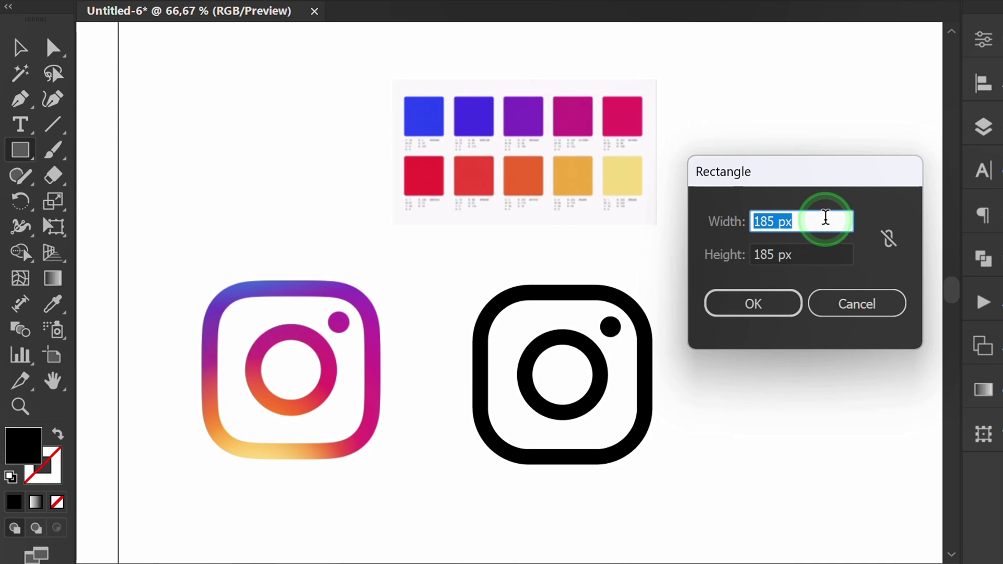
type("300")
key("Tab")
type("300")
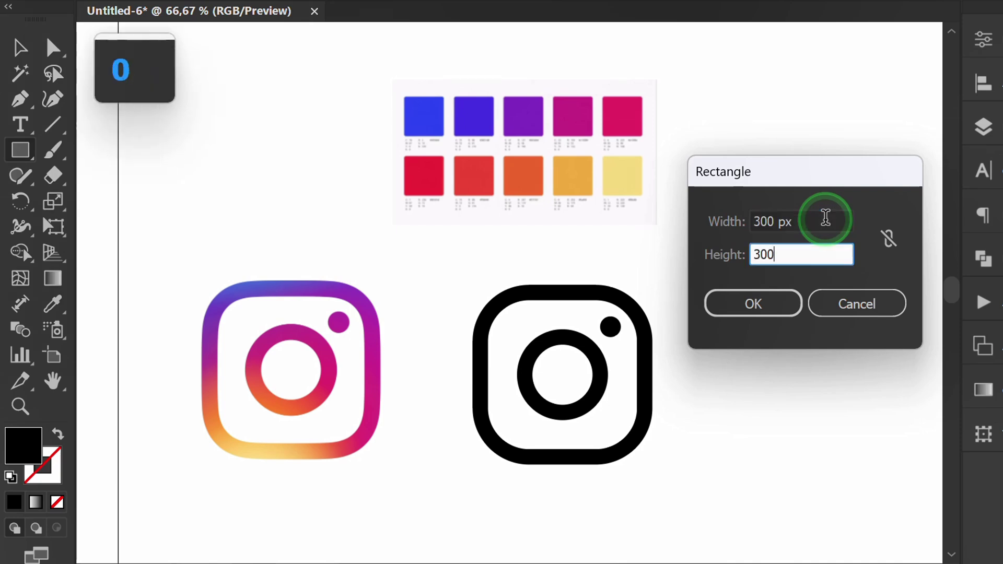
left_click(786, 300)
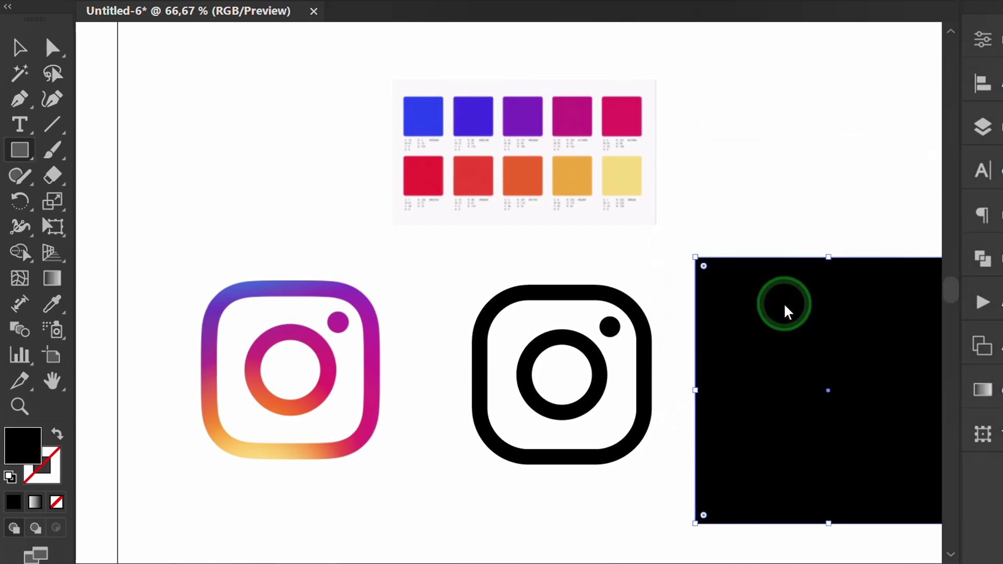
Centre the square horizontally and vertically on the artboard.
left_click(984, 86)
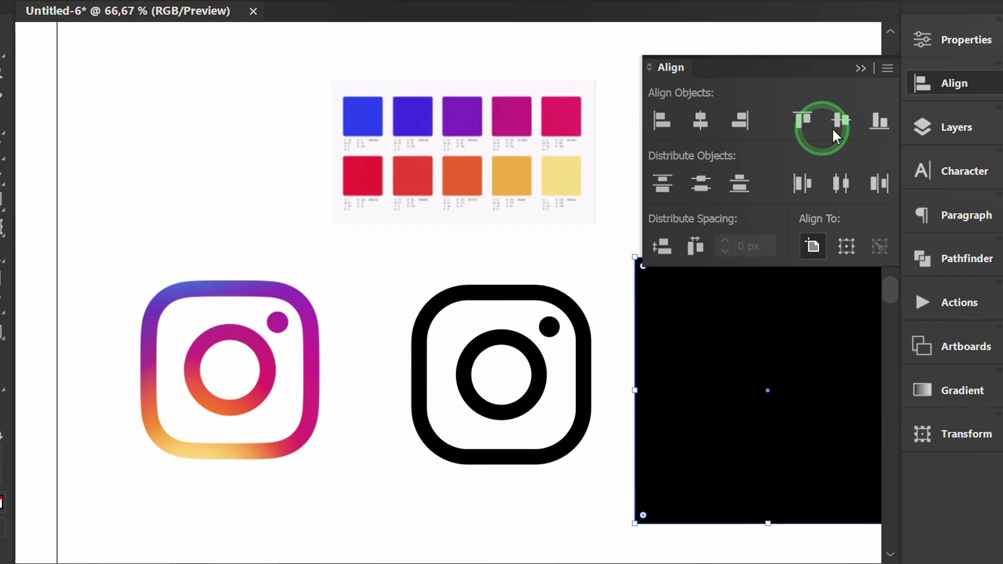
left_click(701, 120)
left_click(841, 120)
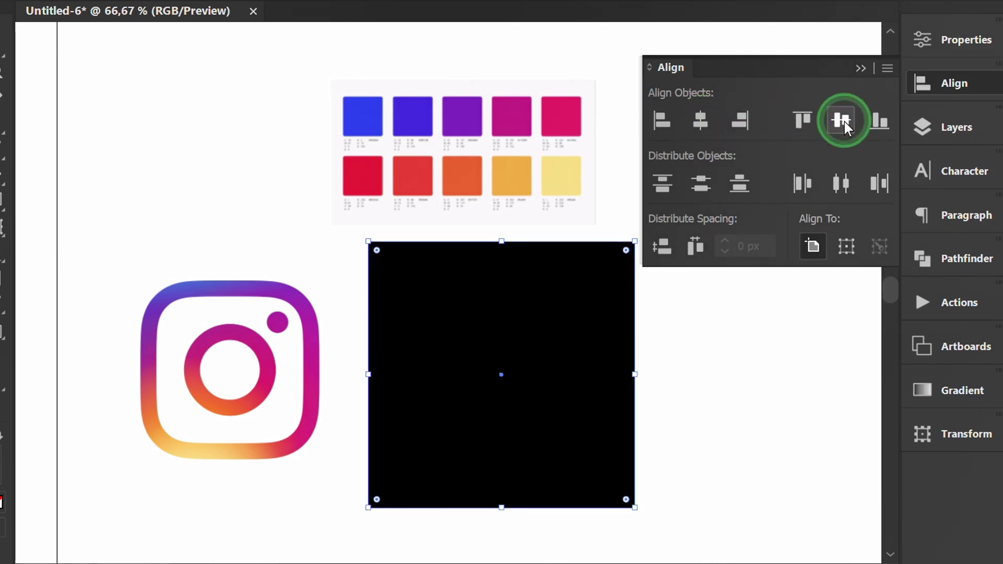
left_click(860, 70)
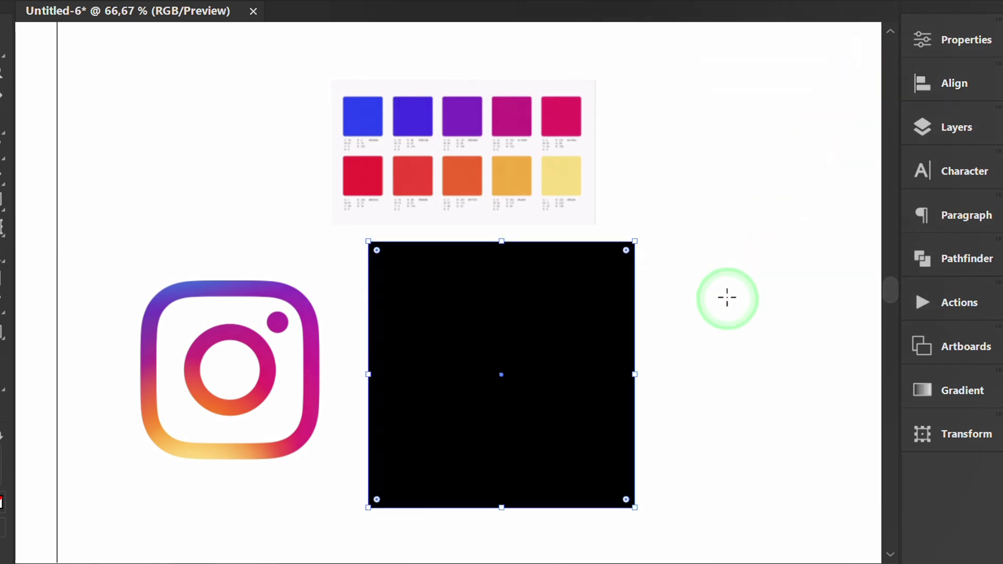
Give the square a freeform gradient fill.
left_click(980, 396)
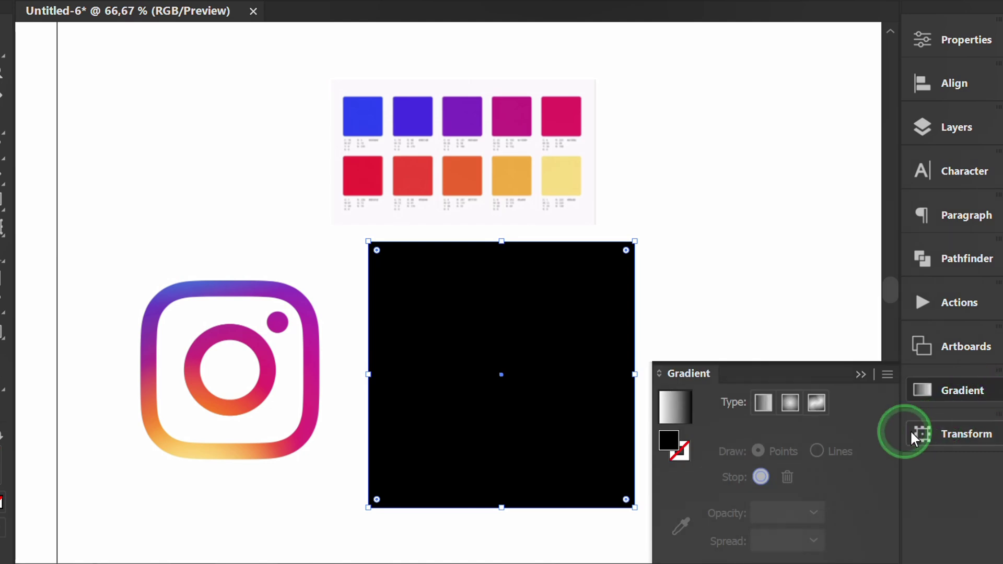
left_click(817, 402)
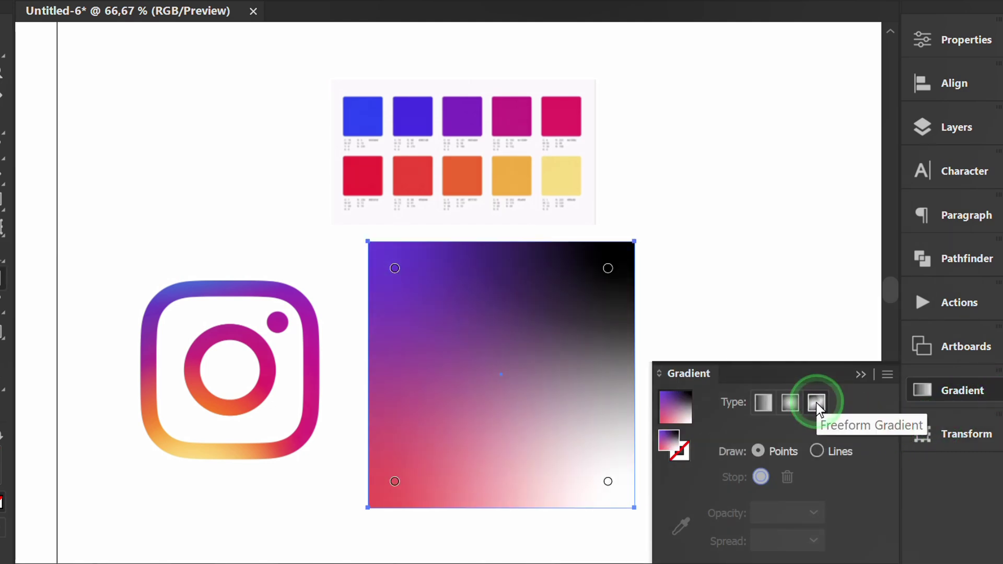
left_click_drag(809, 370, 788, 62)
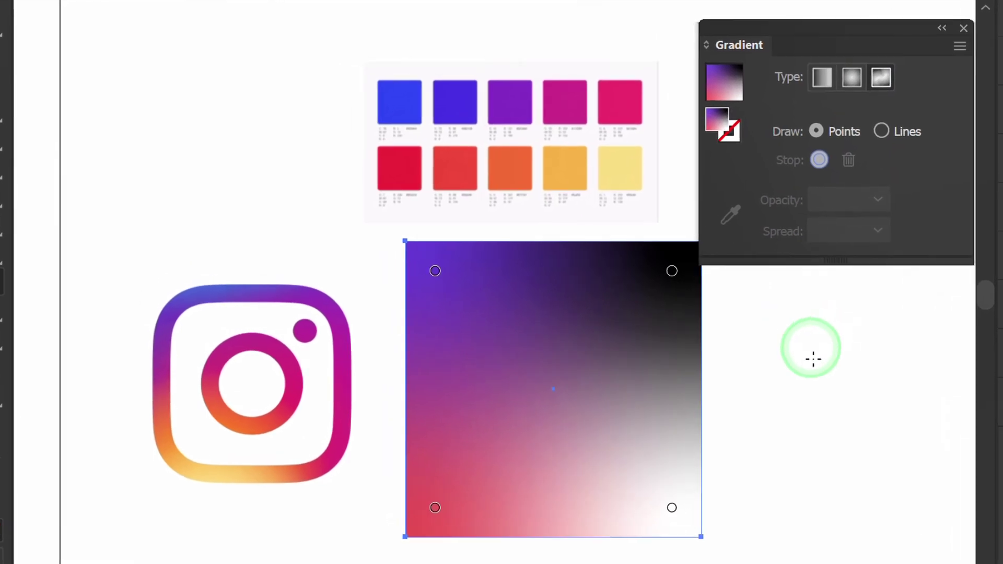
Sample blue-violet, magenta, pale yellow and orange from the palette onto the four gradient points.
left_click(435, 272)
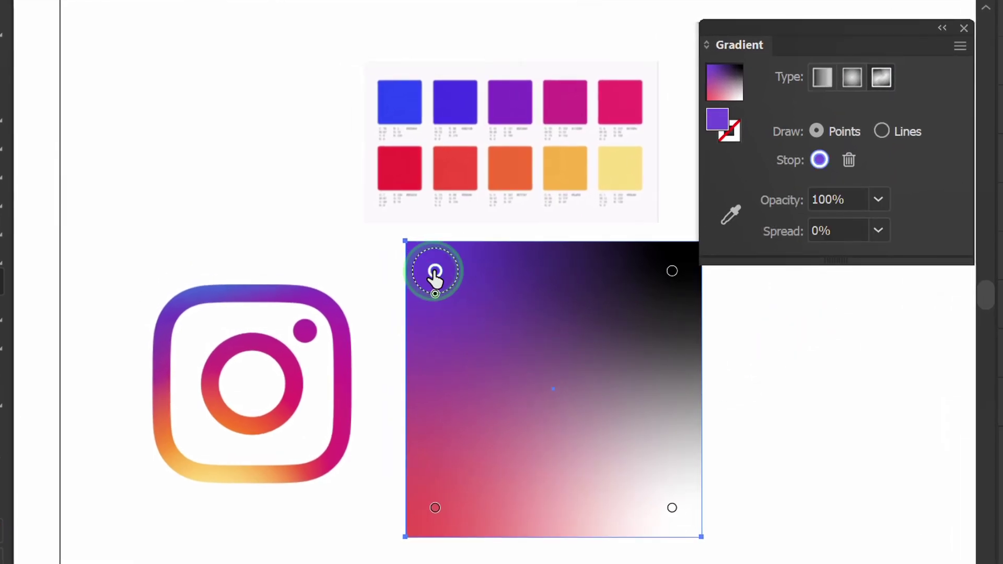
left_click(729, 213)
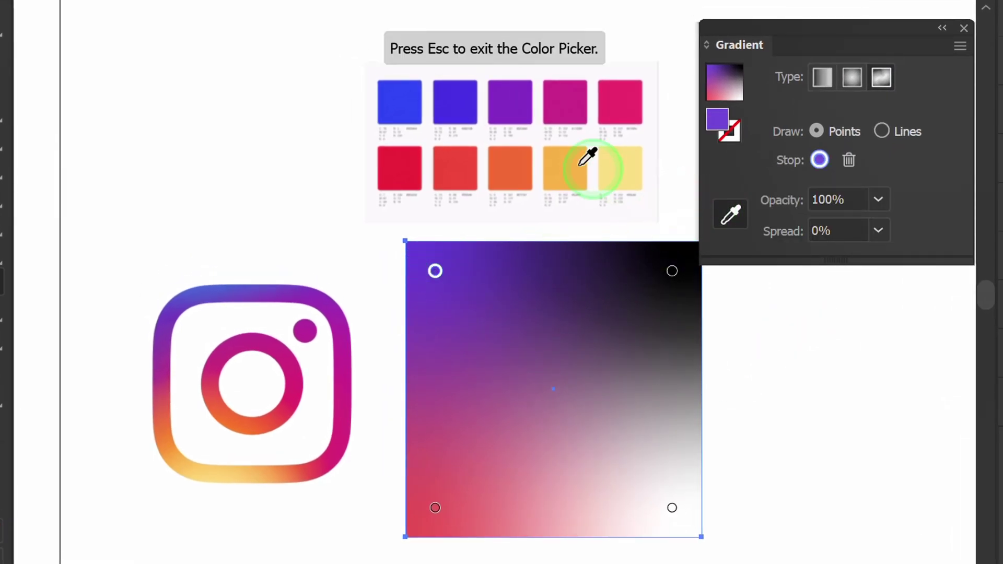
left_click(461, 99)
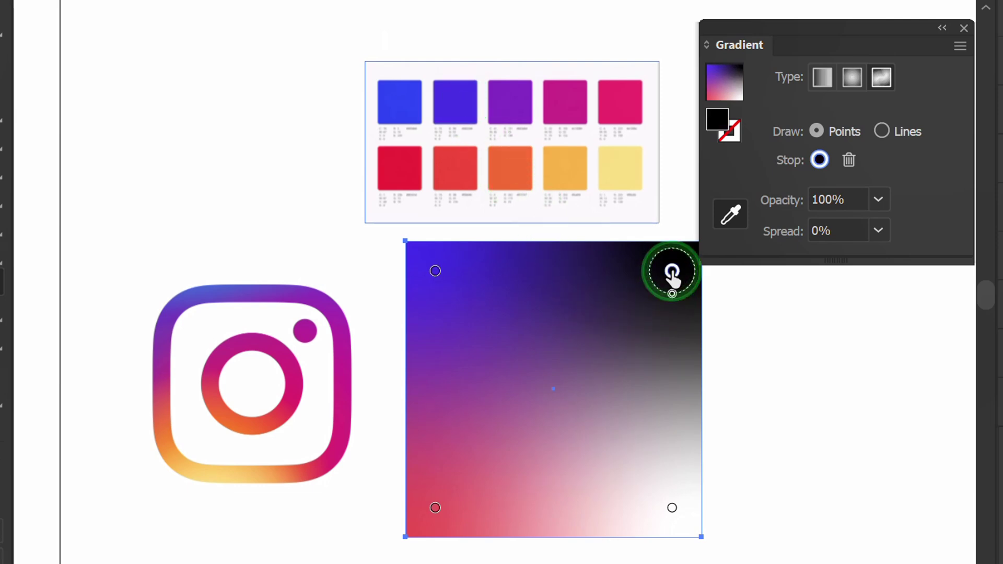
left_click(569, 97)
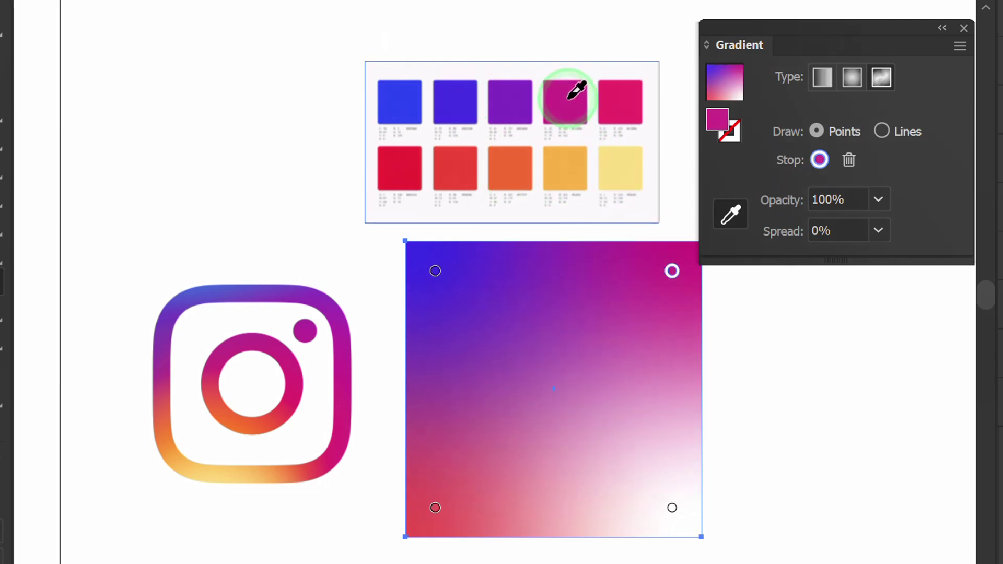
left_click(435, 508)
left_click(627, 169)
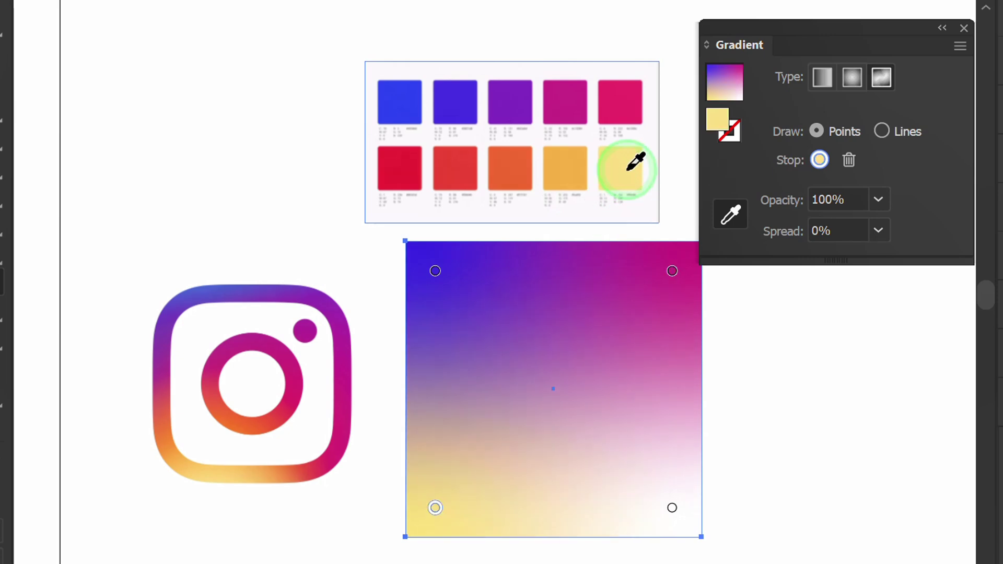
left_click(673, 508)
left_click(515, 163)
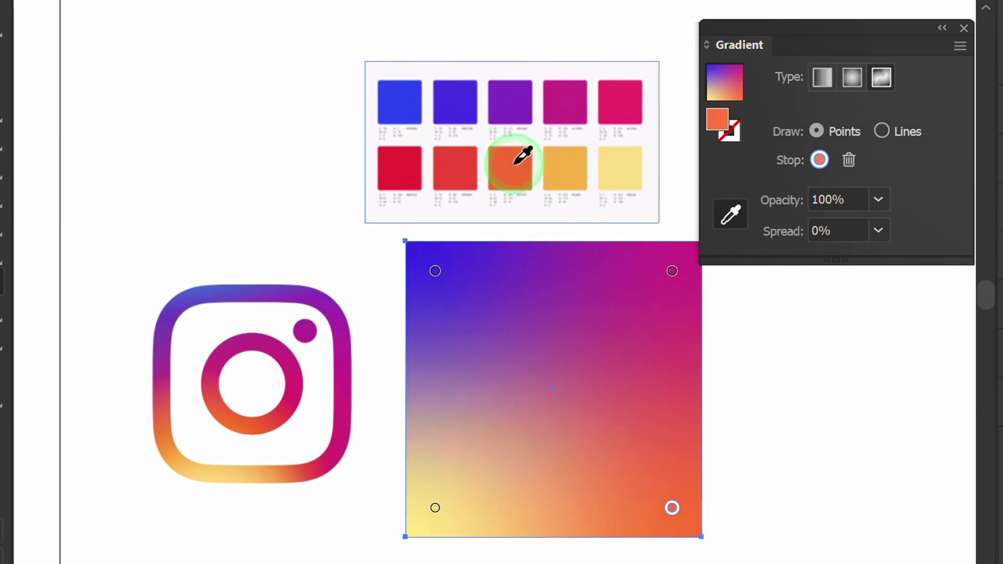
Drag the orange, magenta and yellow points to new spots inside the square.
left_click_drag(672, 508, 544, 454)
left_click_drag(672, 270, 680, 416)
left_click_drag(543, 453, 472, 430)
left_click_drag(435, 508, 479, 524)
key("v")
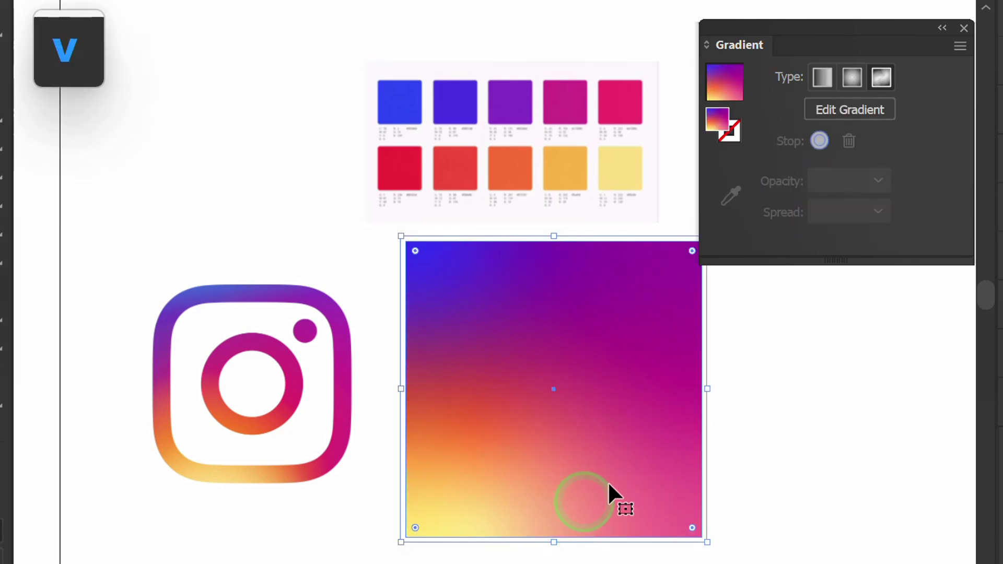
left_click(820, 386)
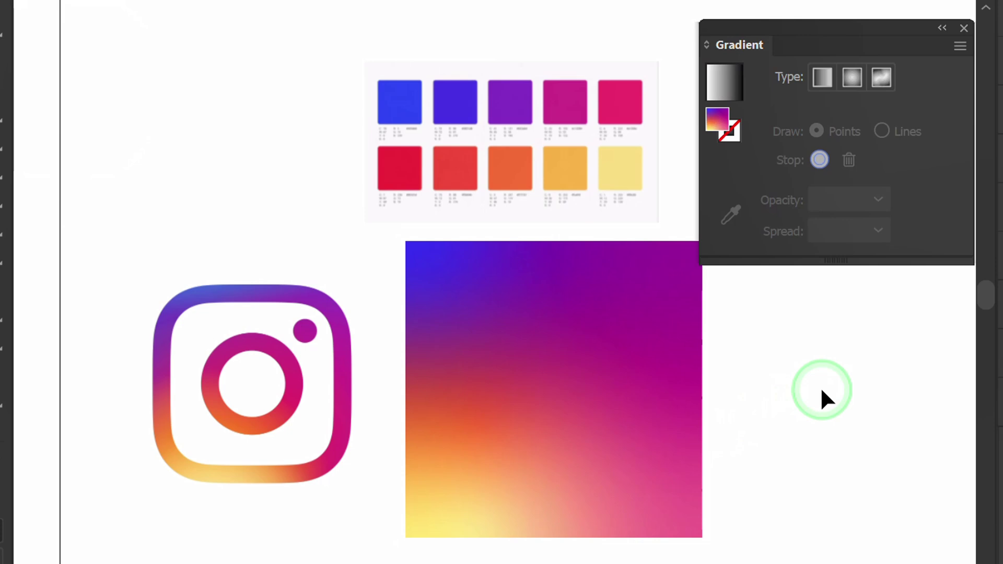
Send the gradient square behind the black camera icon.
left_click(508, 272)
right_click(509, 272)
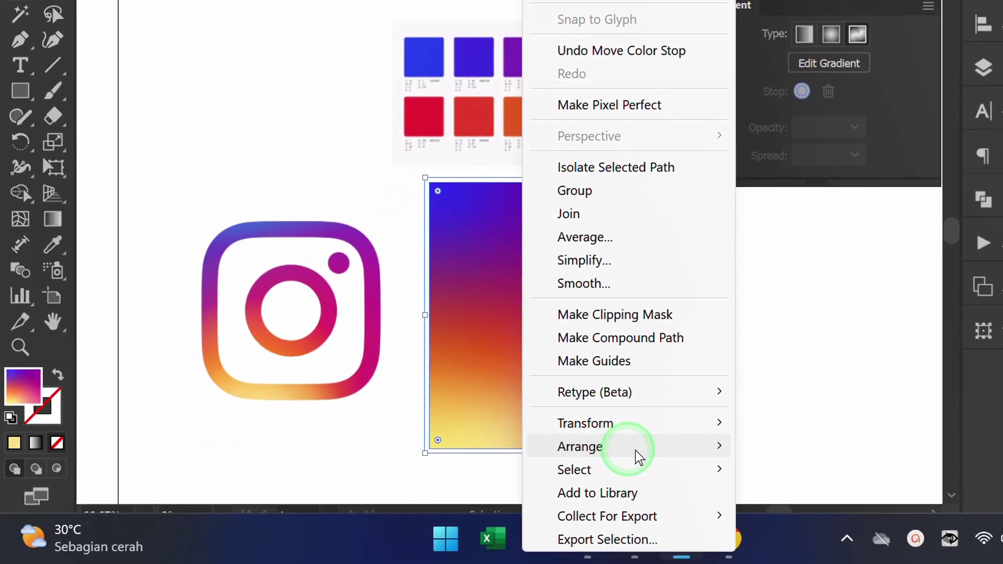
mouse_move(742, 538)
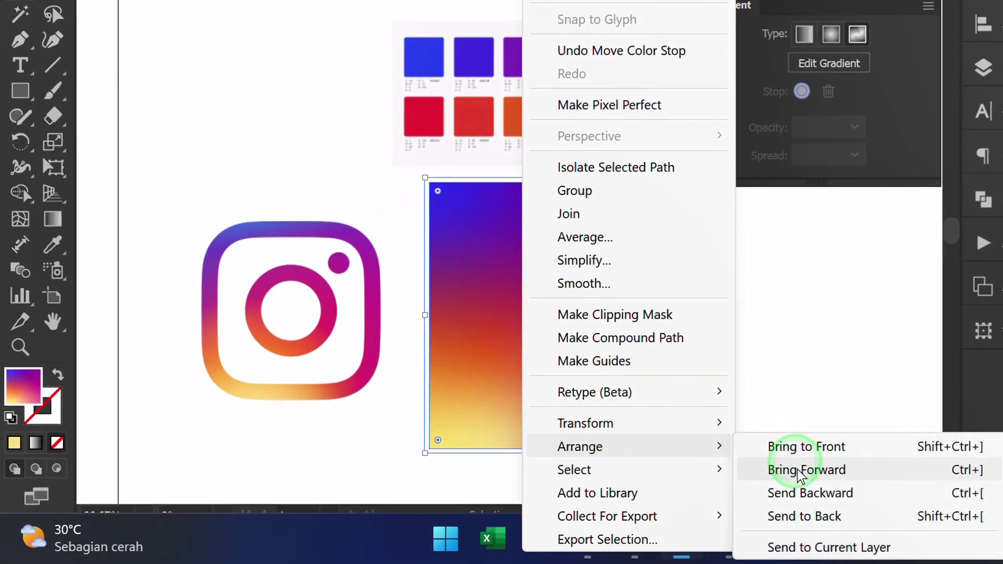
left_click(858, 521)
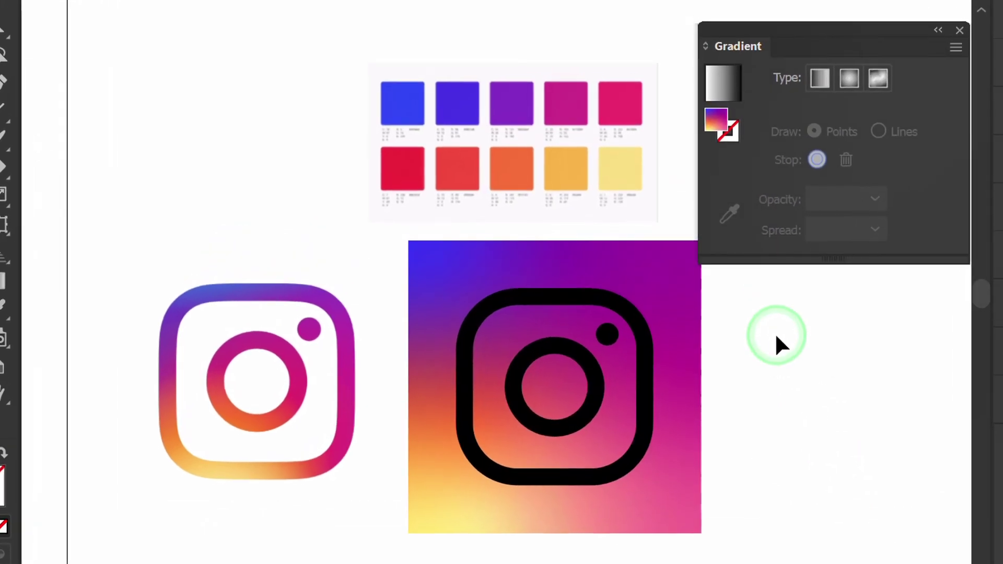
Select the square and icon together and make a clipping mask.
left_click(767, 327)
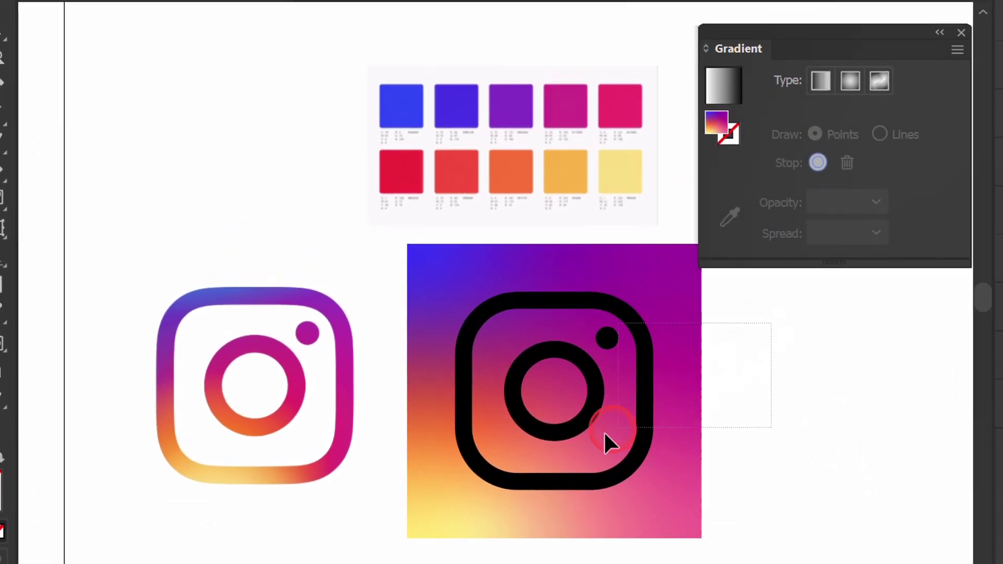
left_click_drag(604, 431, 600, 434)
right_click(434, 271)
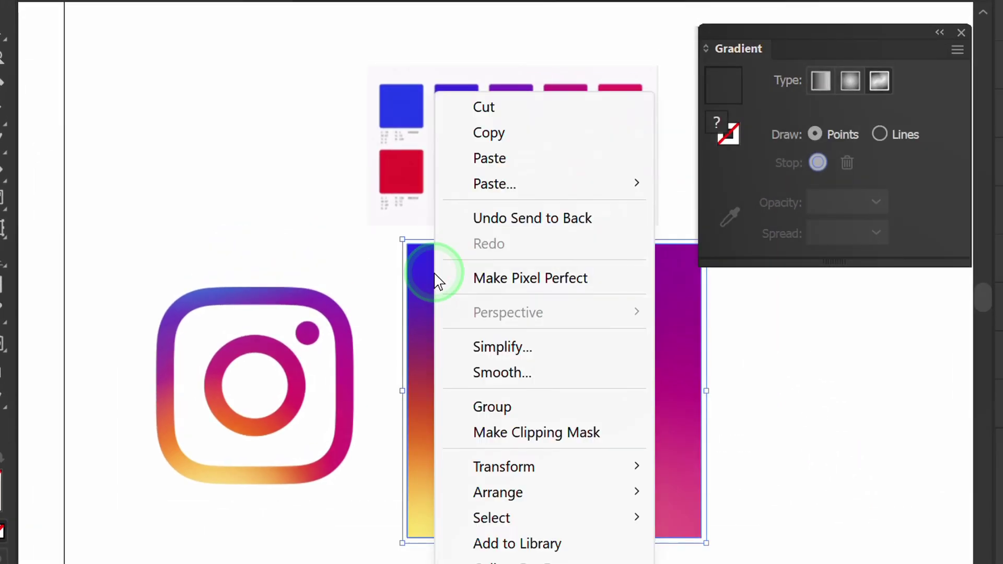
left_click(626, 437)
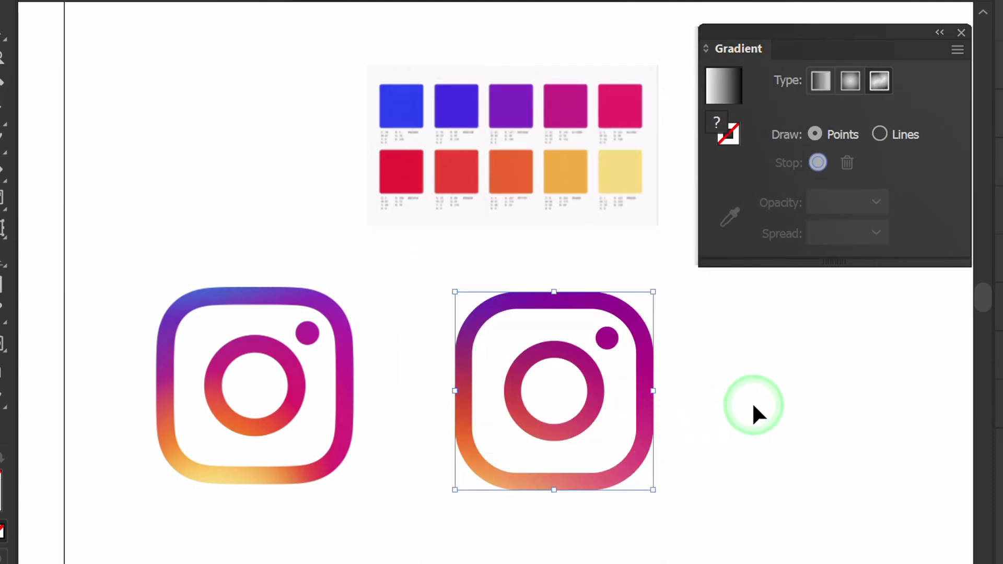
Inside the clip group, move the blue, orange and yellow gradient points toward the icon.
double_click(597, 392)
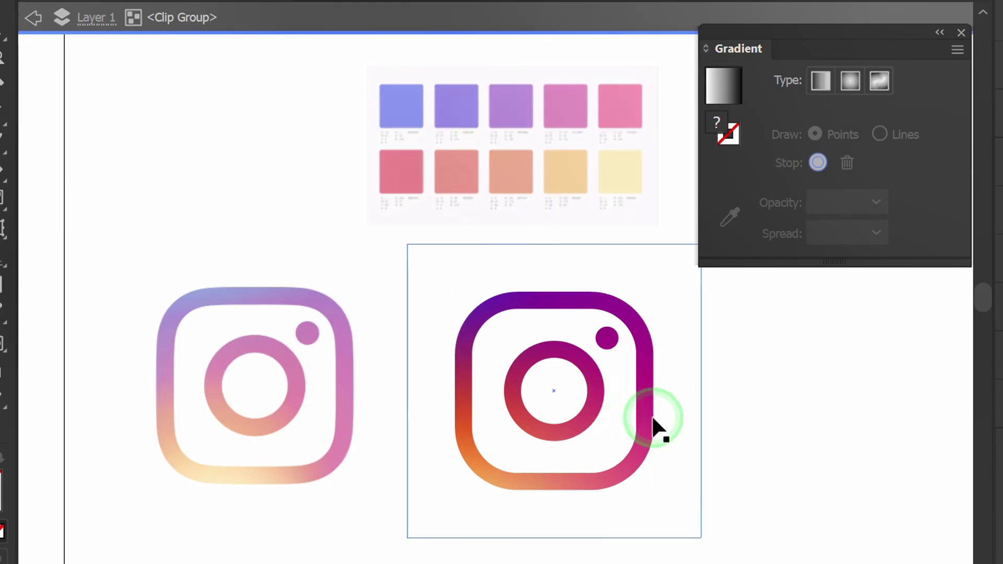
left_click(644, 373)
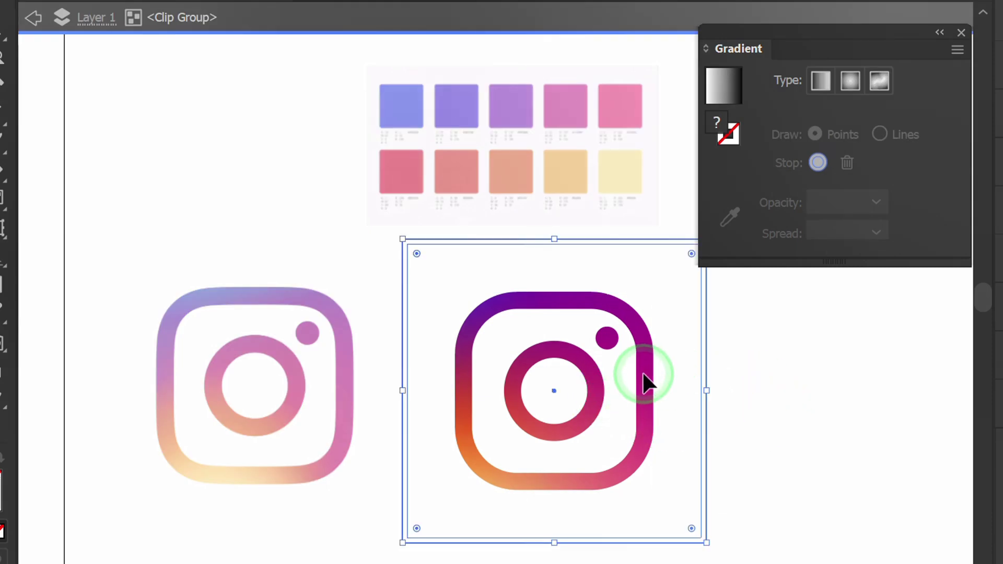
key("g")
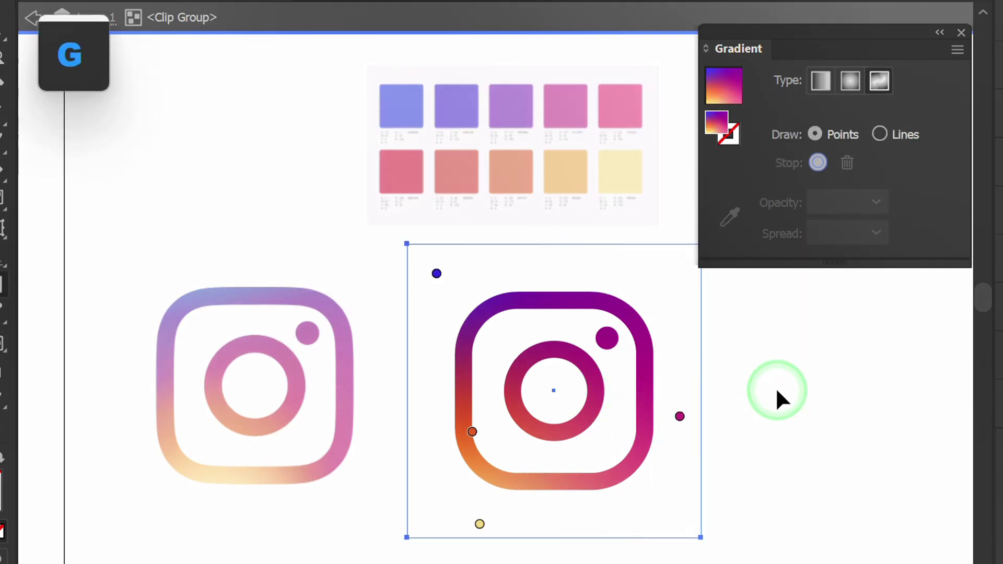
left_click_drag(437, 273, 470, 279)
left_click_drag(472, 432, 519, 431)
left_click_drag(480, 524, 520, 500)
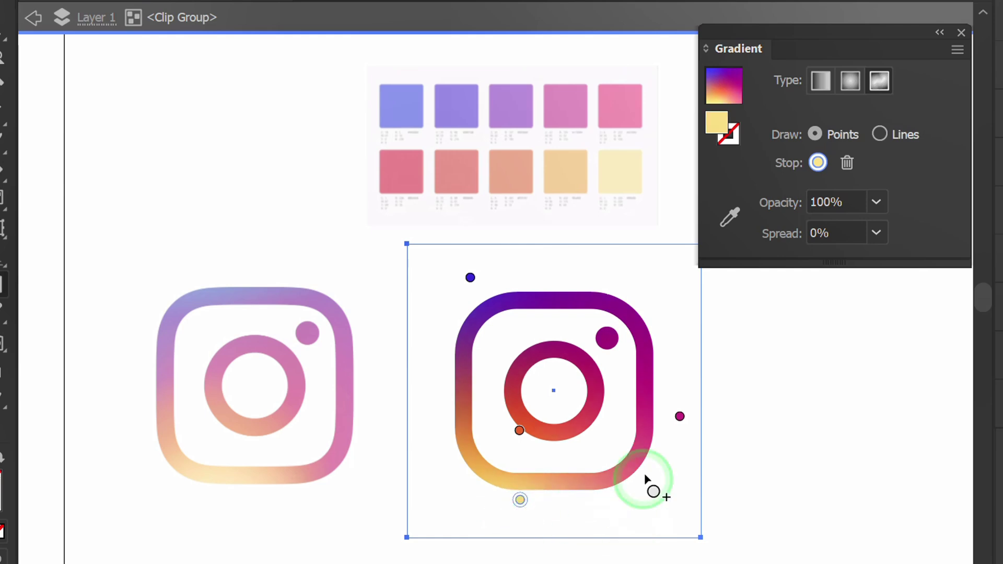
Nudge magenta up, set yellow's spread to 100% bottom-left, and shift orange along the ring.
left_click(671, 421)
left_click_drag(663, 431, 667, 410)
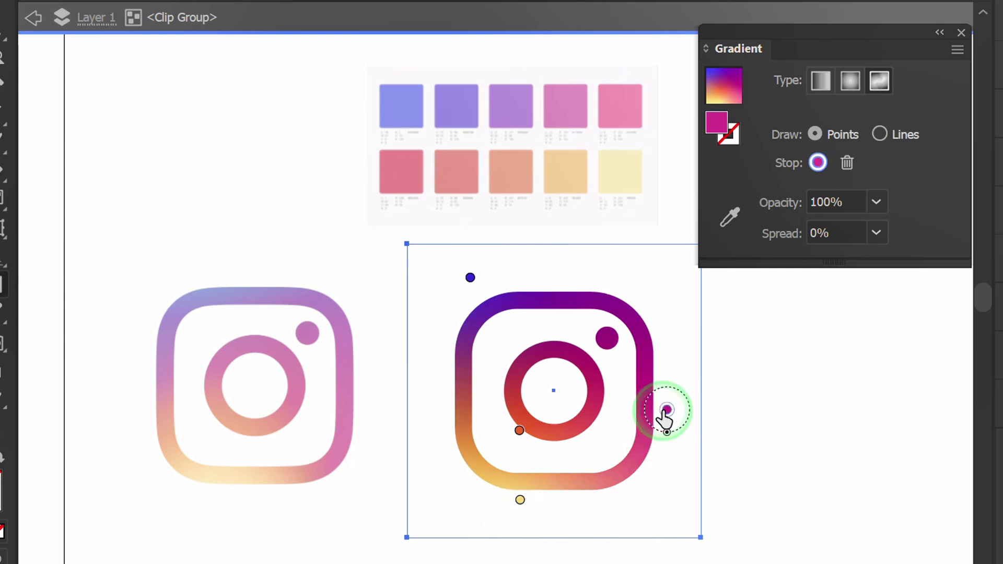
left_click(519, 501)
left_click_drag(520, 523, 533, 542)
left_click_drag(519, 500, 506, 517)
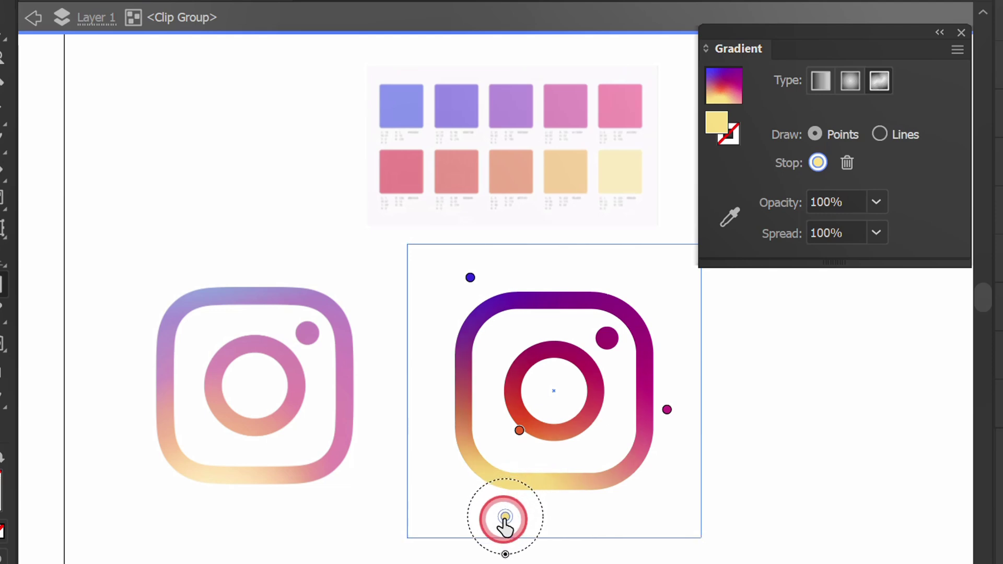
left_click_drag(518, 431, 536, 438)
key("v")
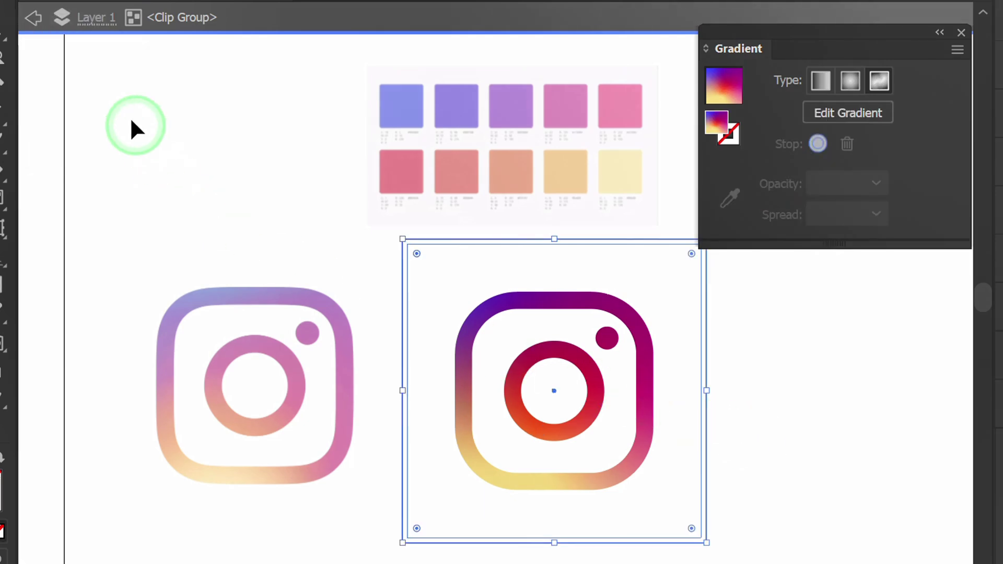
Exit the clip group's isolation mode and move the Gradient panel aside.
left_click(37, 22)
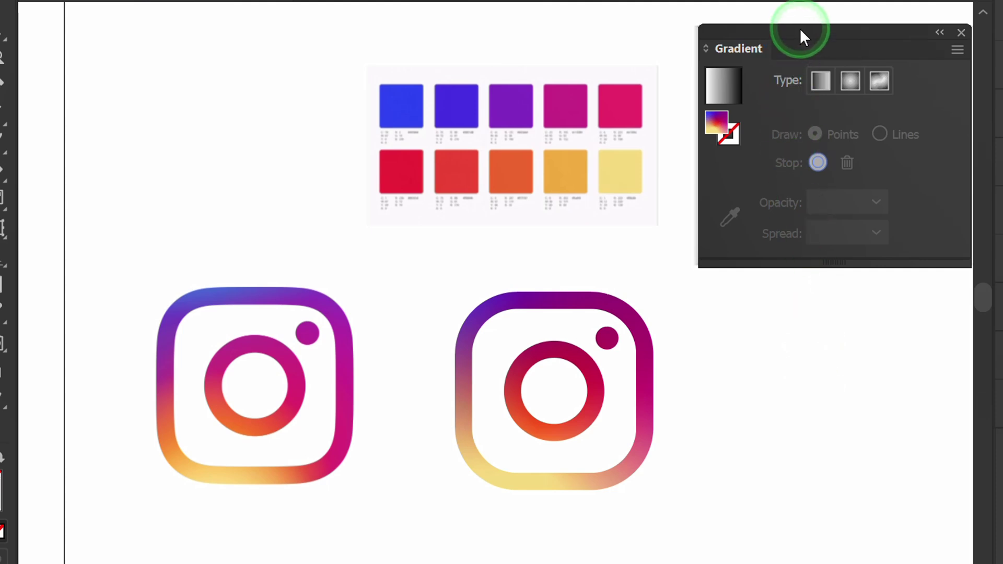
left_click_drag(800, 30, 999, 465)
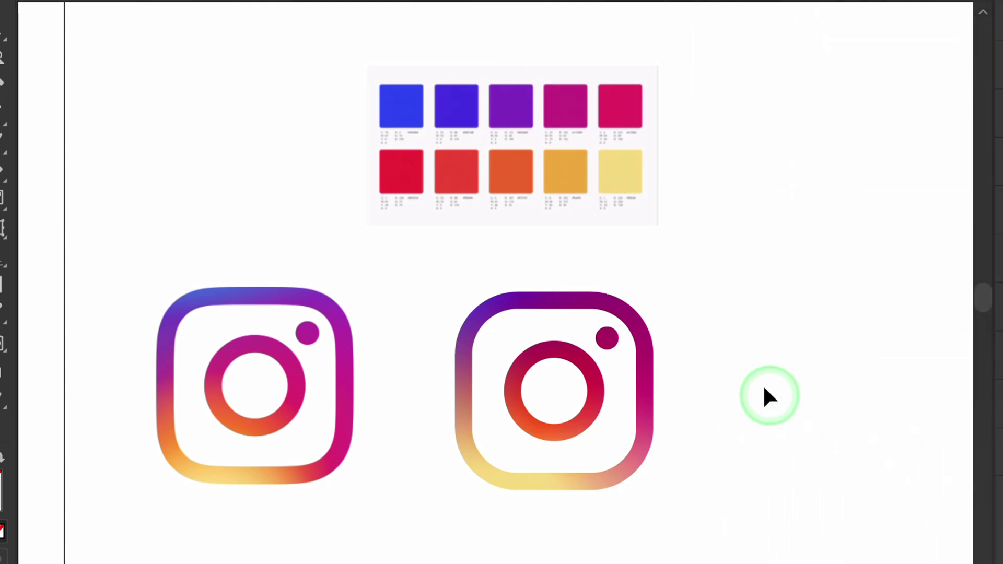